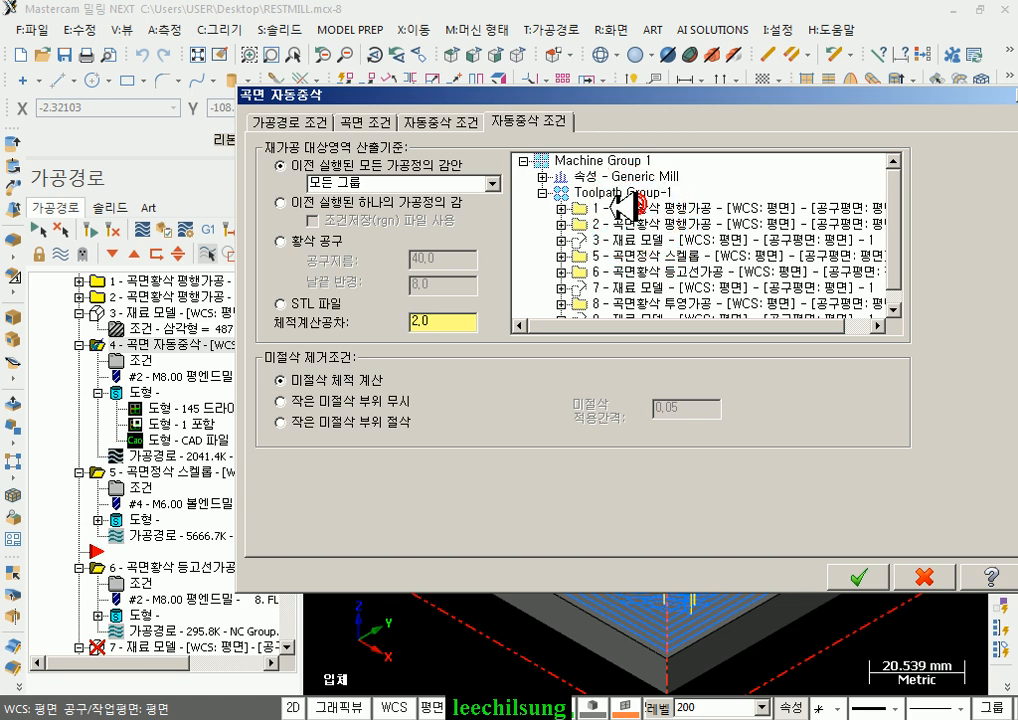
Step: Base operation 4's rest-stock calculation on one previous operation, operation 1 (곡면황삭 평행가공), and regenerate its toolpath
click(320, 199)
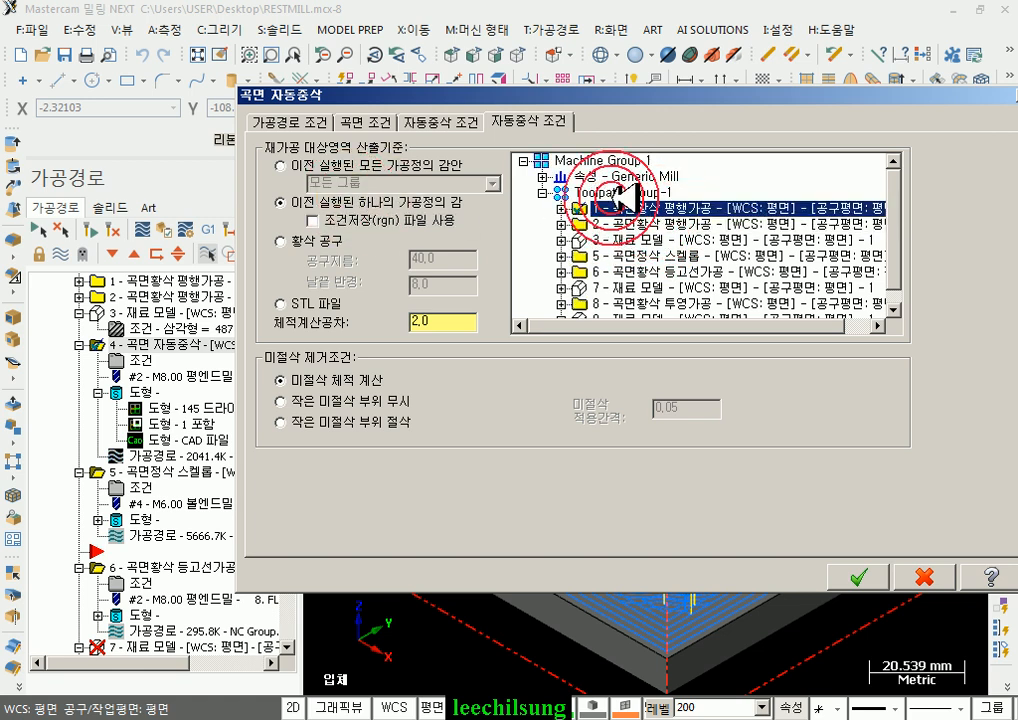
click(690, 207)
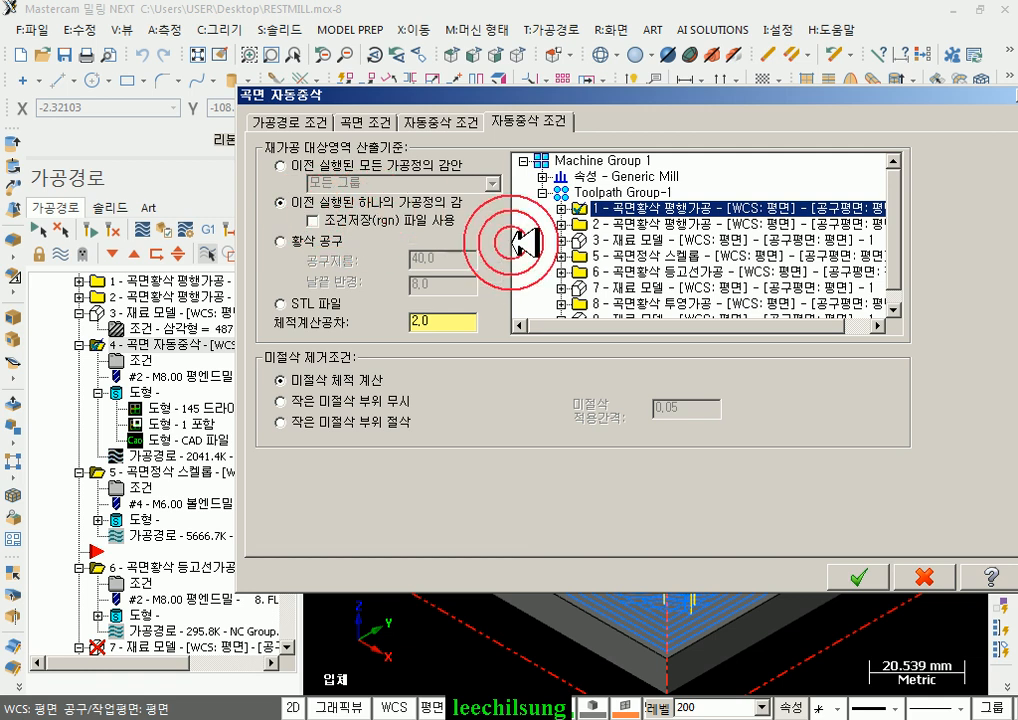
click(860, 577)
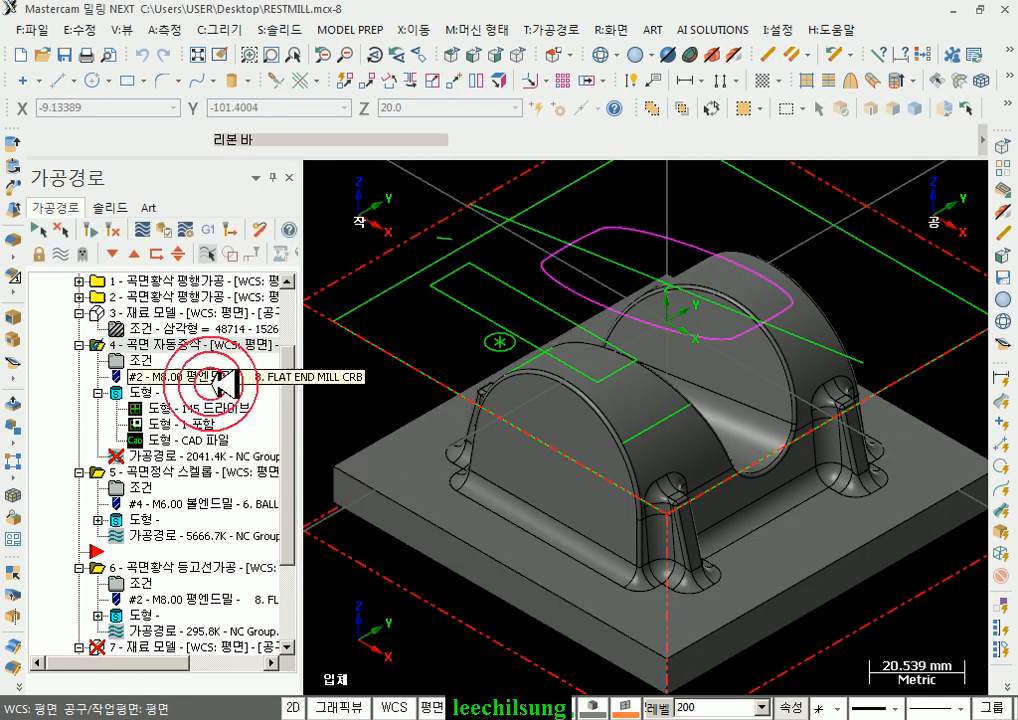
click(88, 228)
click(87, 228)
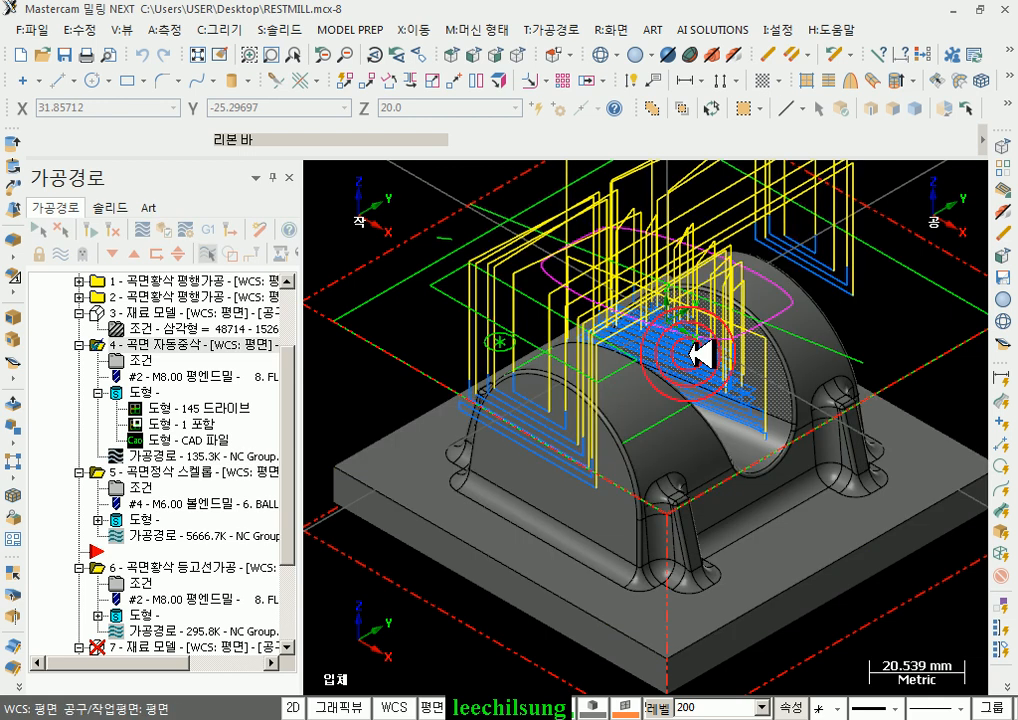
scroll(745, 415, down, 4)
middle_drag(738, 425, 183, 360)
Step: Review operation 4's surface allowances, rest-roughing cut settings and rest-stock source
click(183, 360)
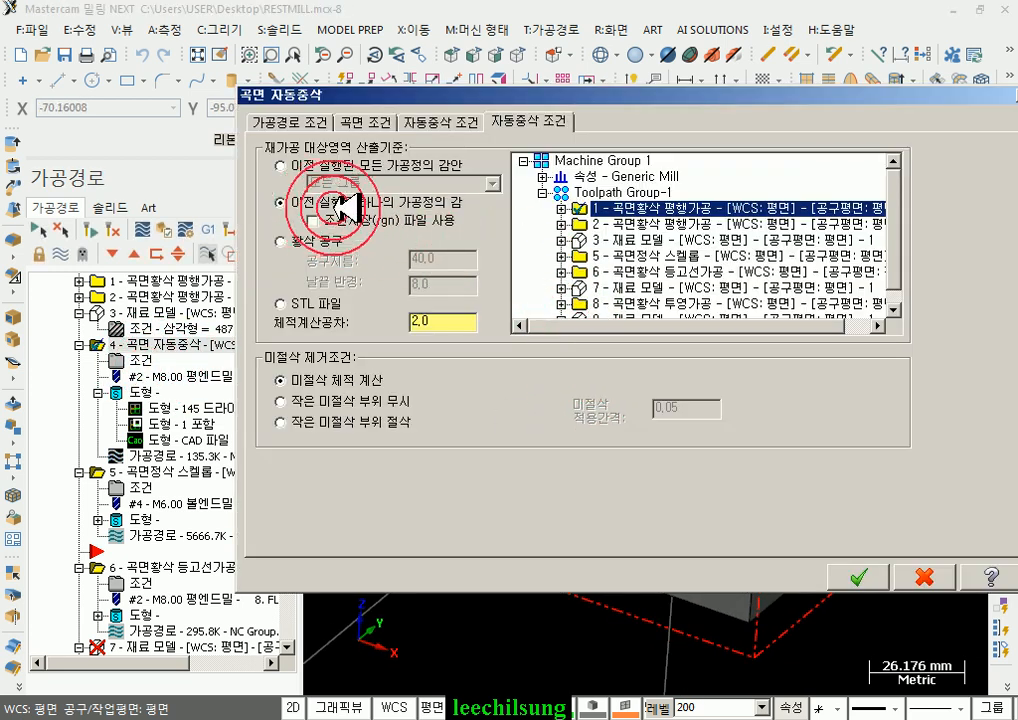
click(440, 122)
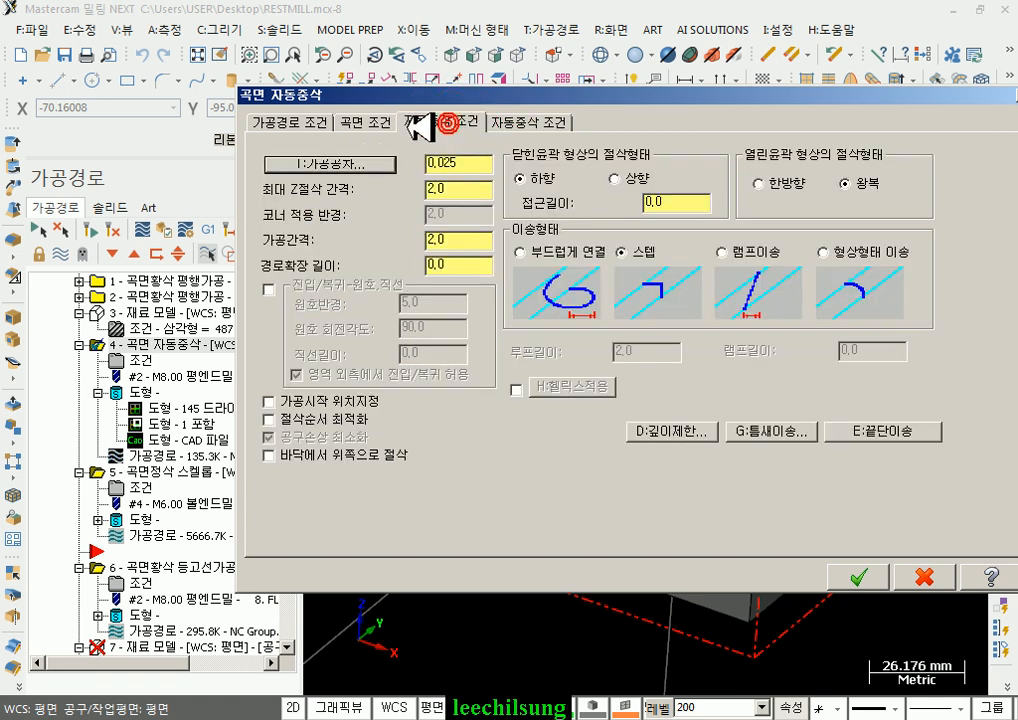
click(368, 122)
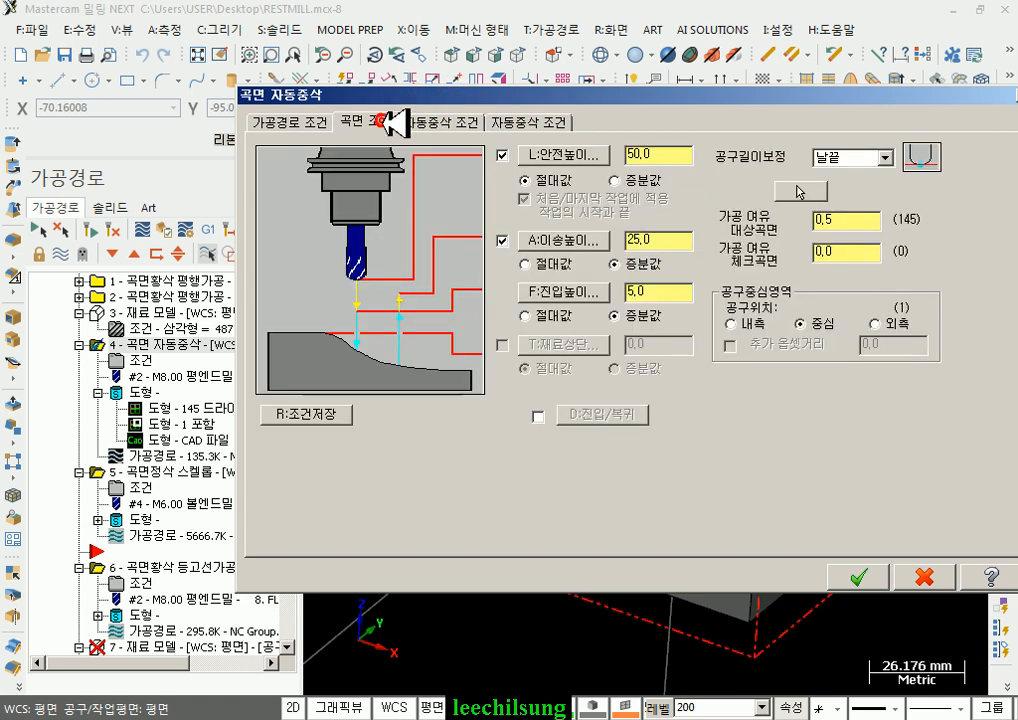
text(0.5)
click(862, 251)
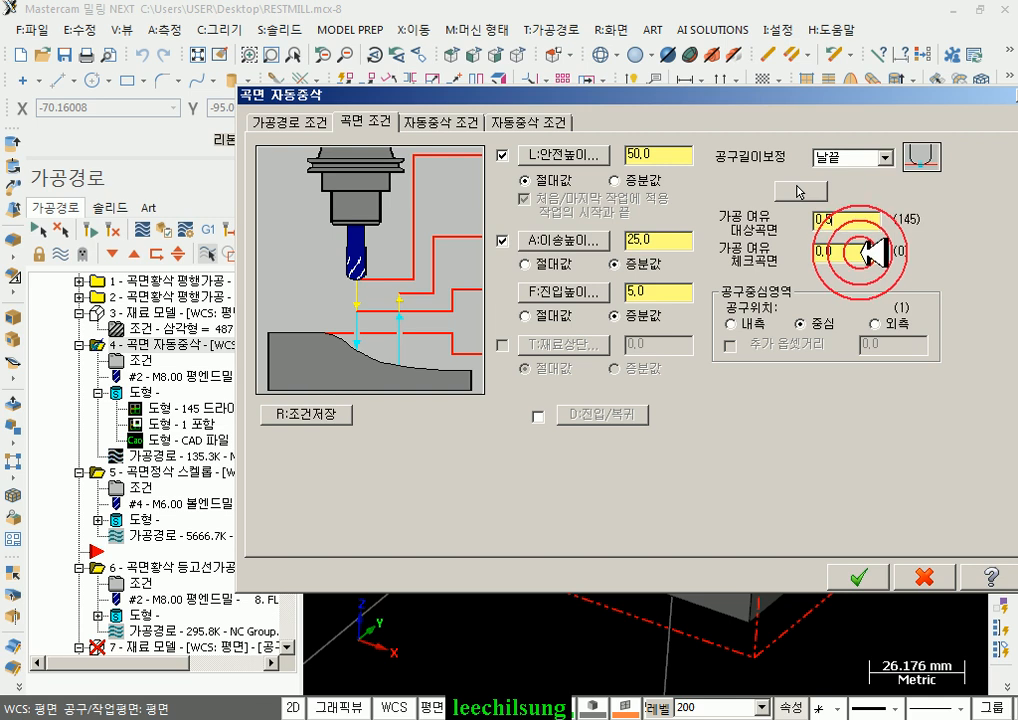
click(444, 121)
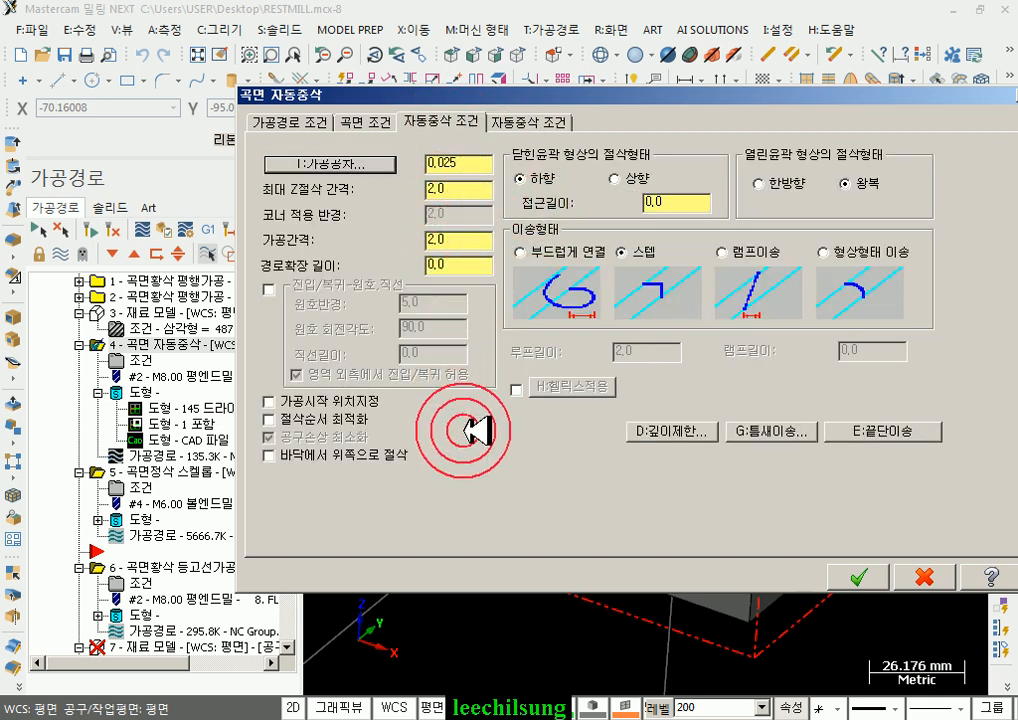
click(535, 121)
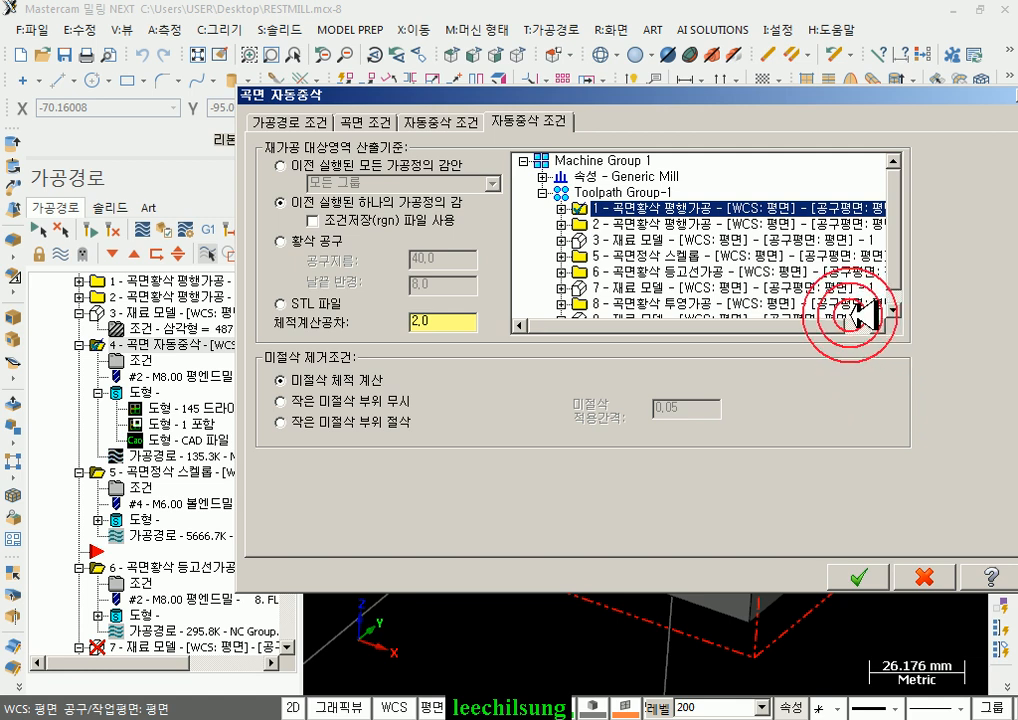
Step: Try to regenerate operation 4 using the saved region (rgn) file of the previous operation
click(315, 218)
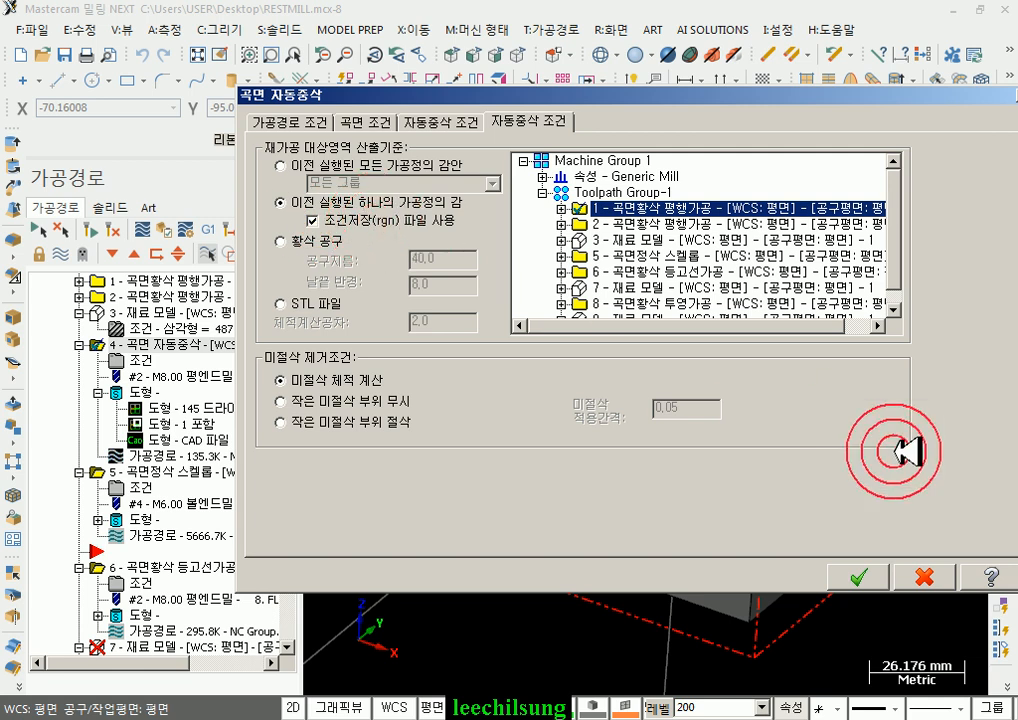
click(856, 578)
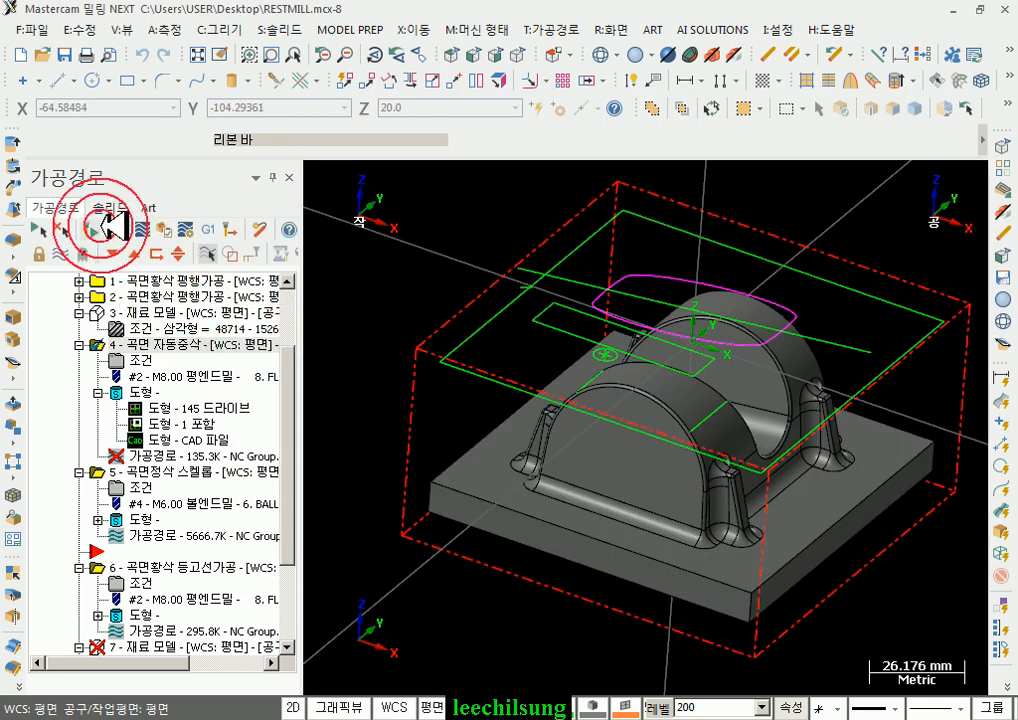
click(92, 228)
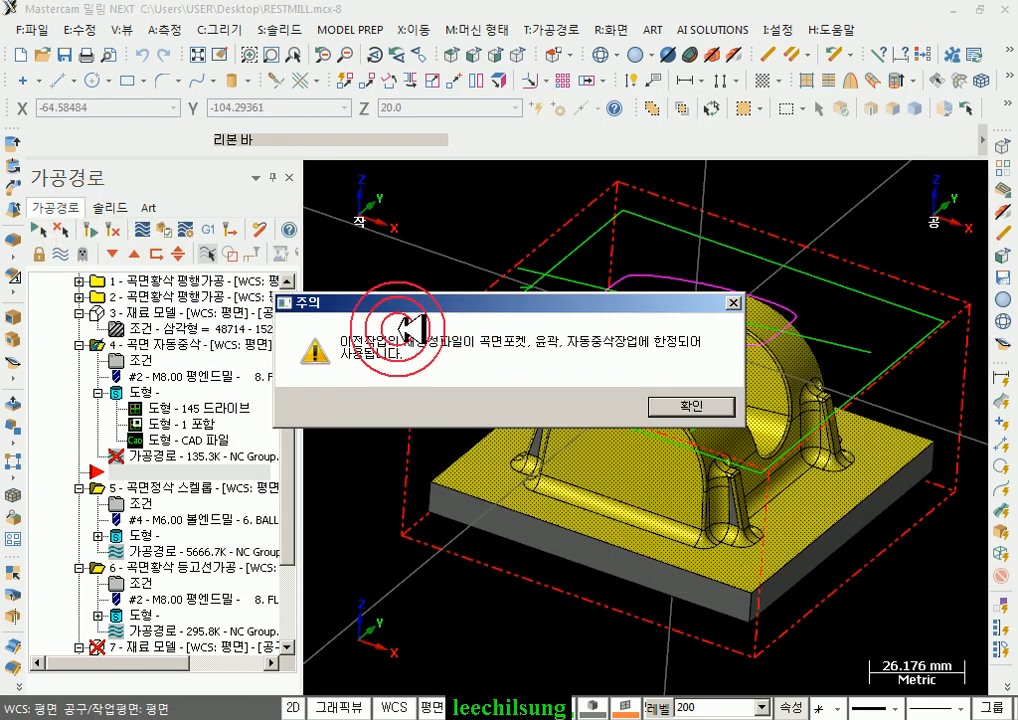
click(692, 405)
click(577, 412)
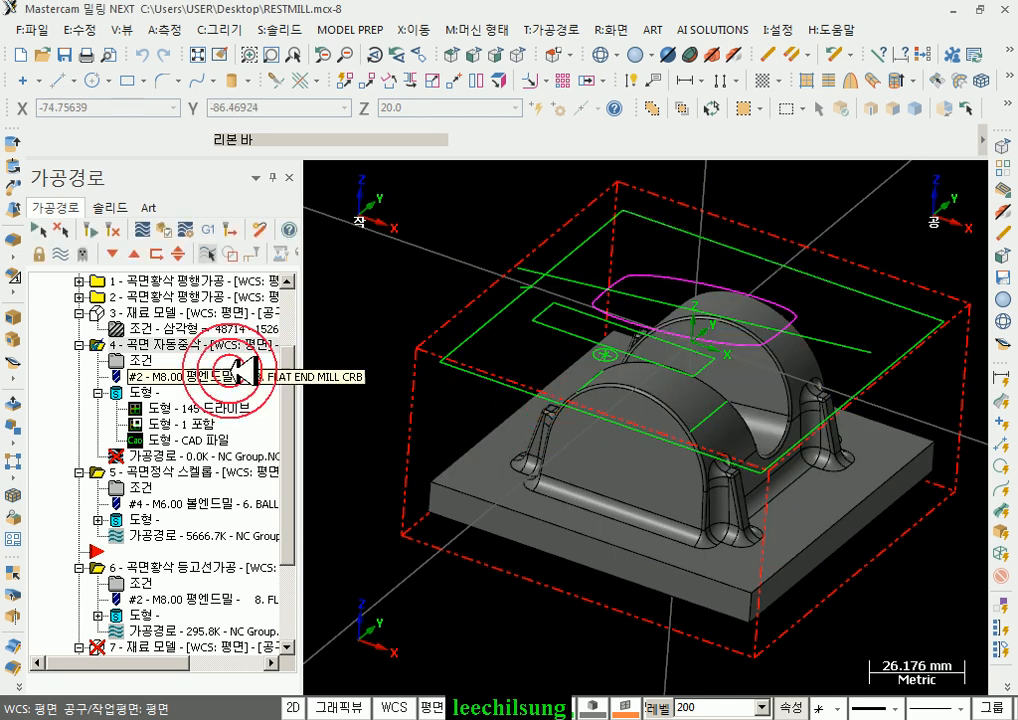
Step: Turn off use of the saved region (rgn) file in operation 4, keeping operation 1 as the rest-stock source
click(142, 358)
click(464, 202)
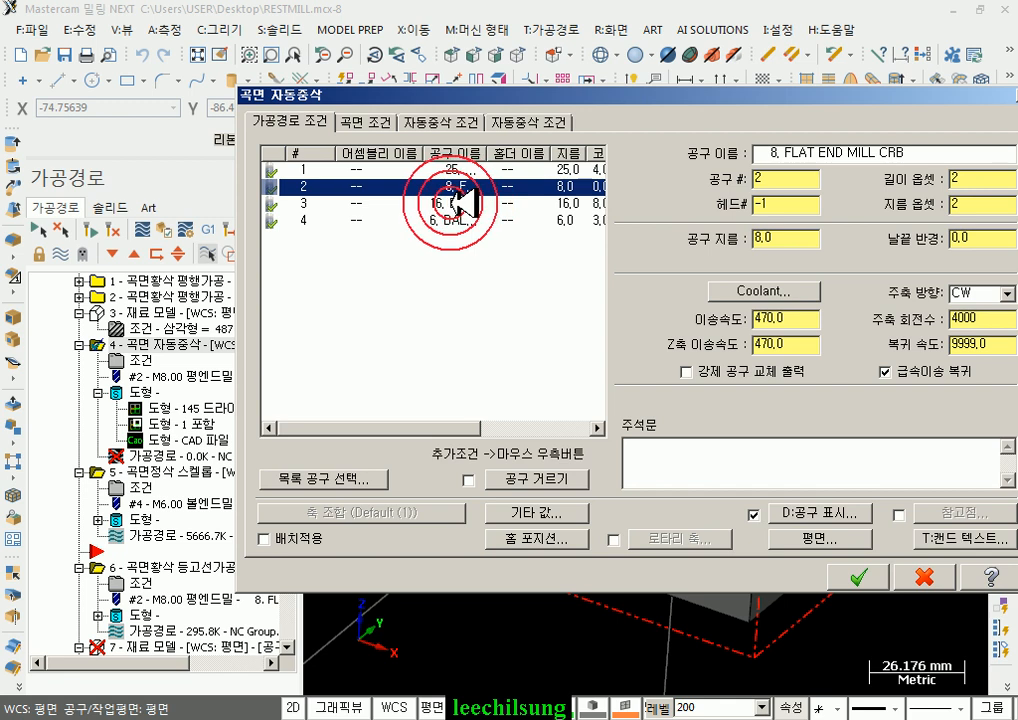
click(368, 120)
click(840, 217)
click(450, 121)
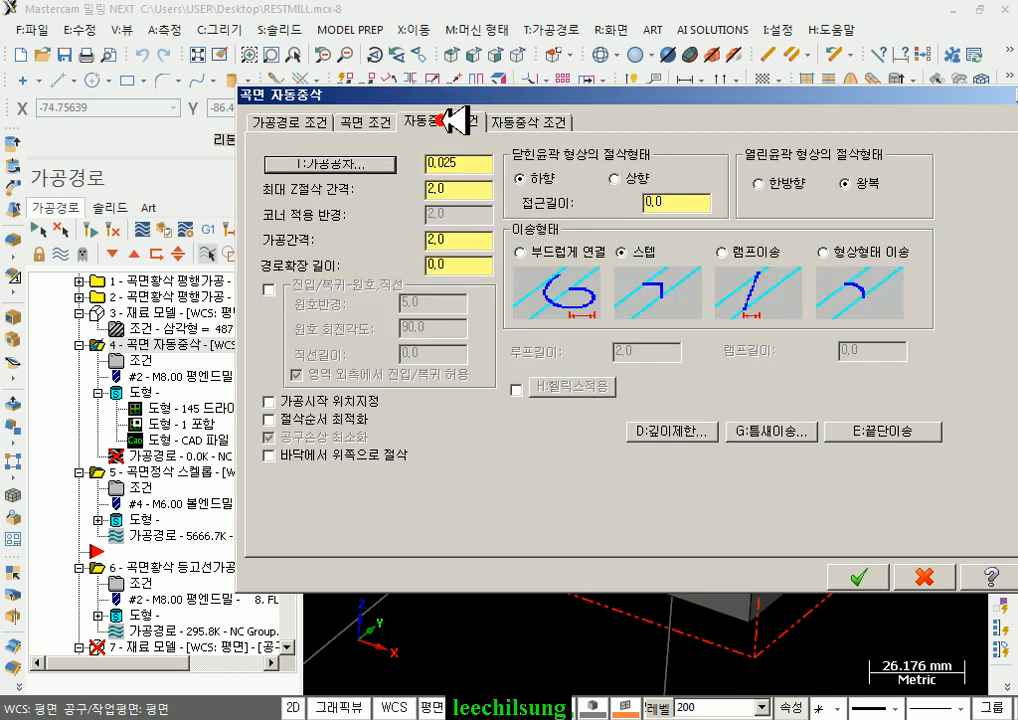
click(518, 121)
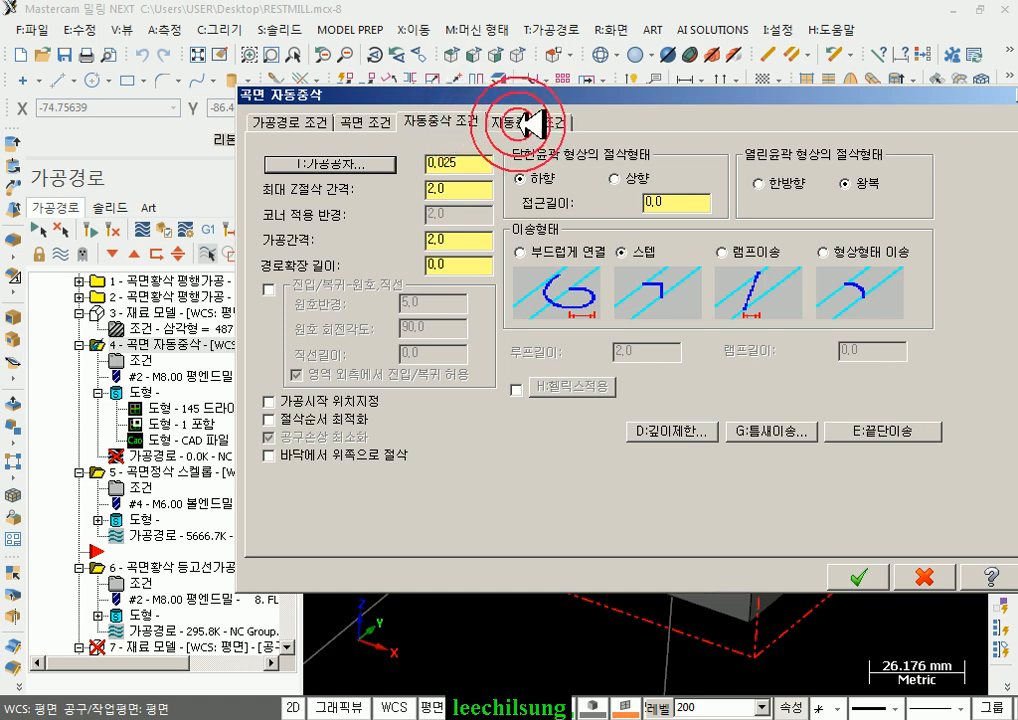
click(522, 121)
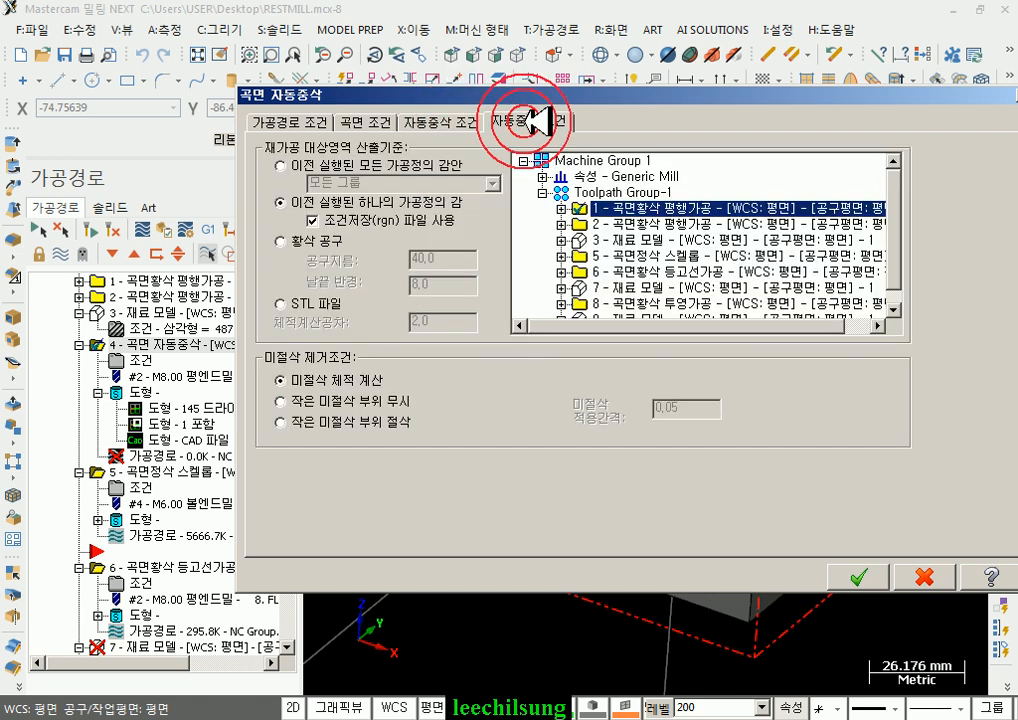
click(446, 121)
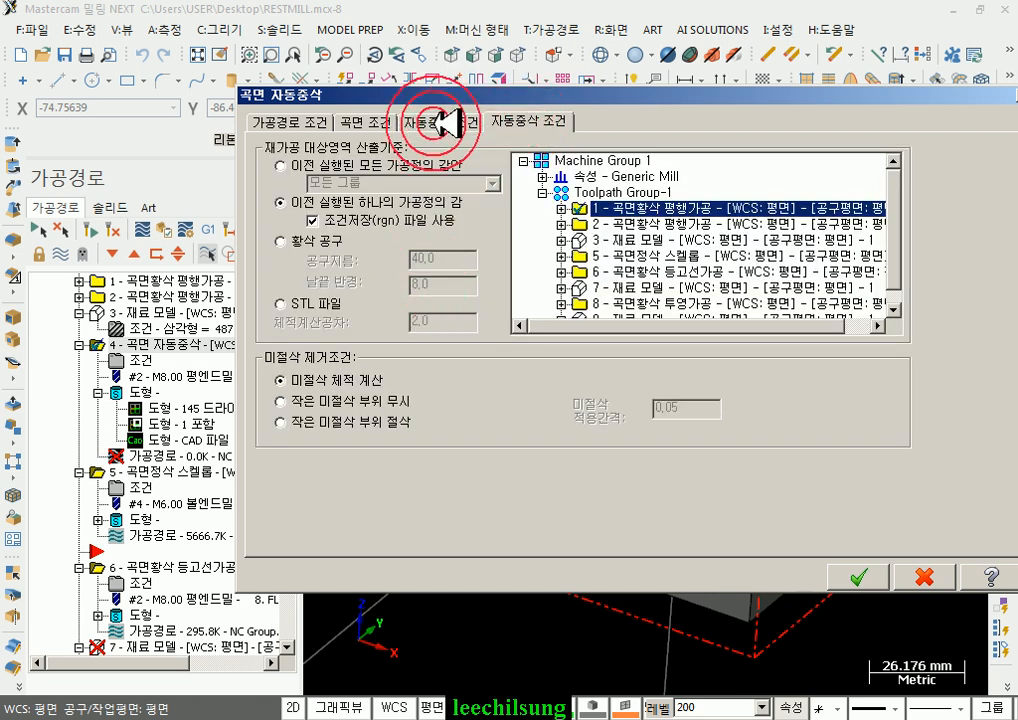
click(313, 219)
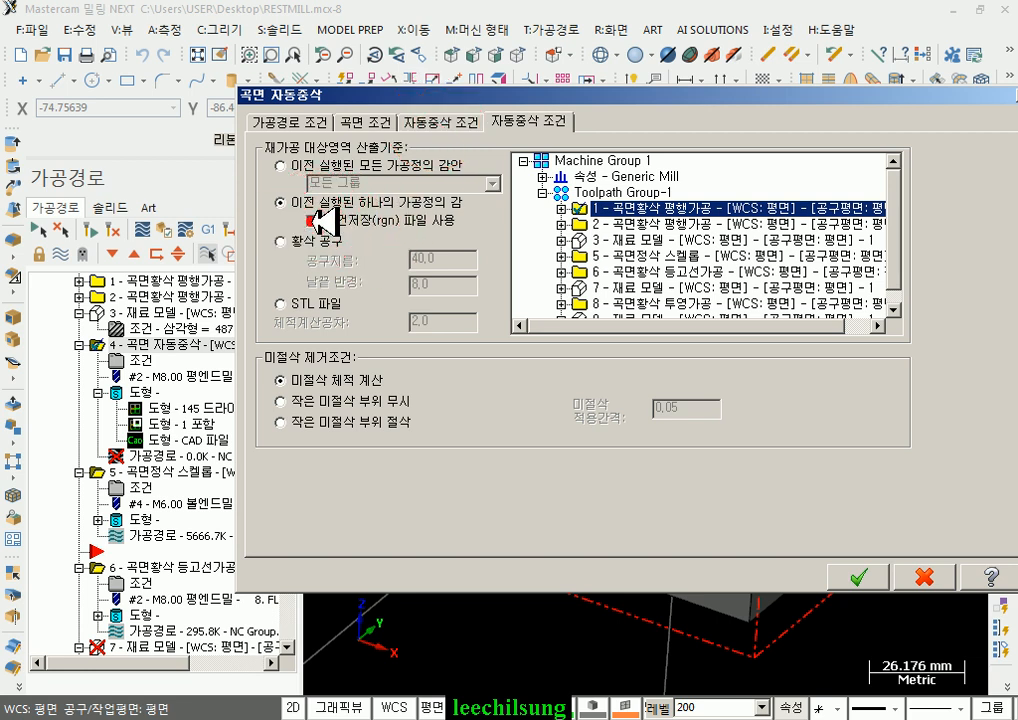
click(606, 206)
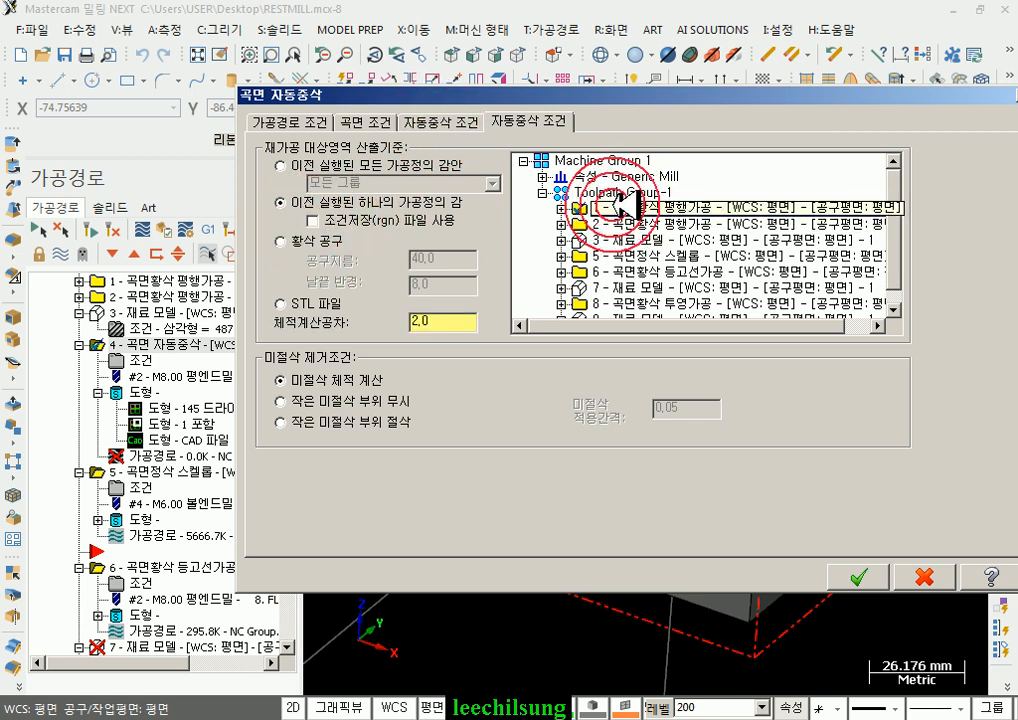
Step: Check operation 4's containment chain and remove the CAD file from its drive geometry
click(370, 120)
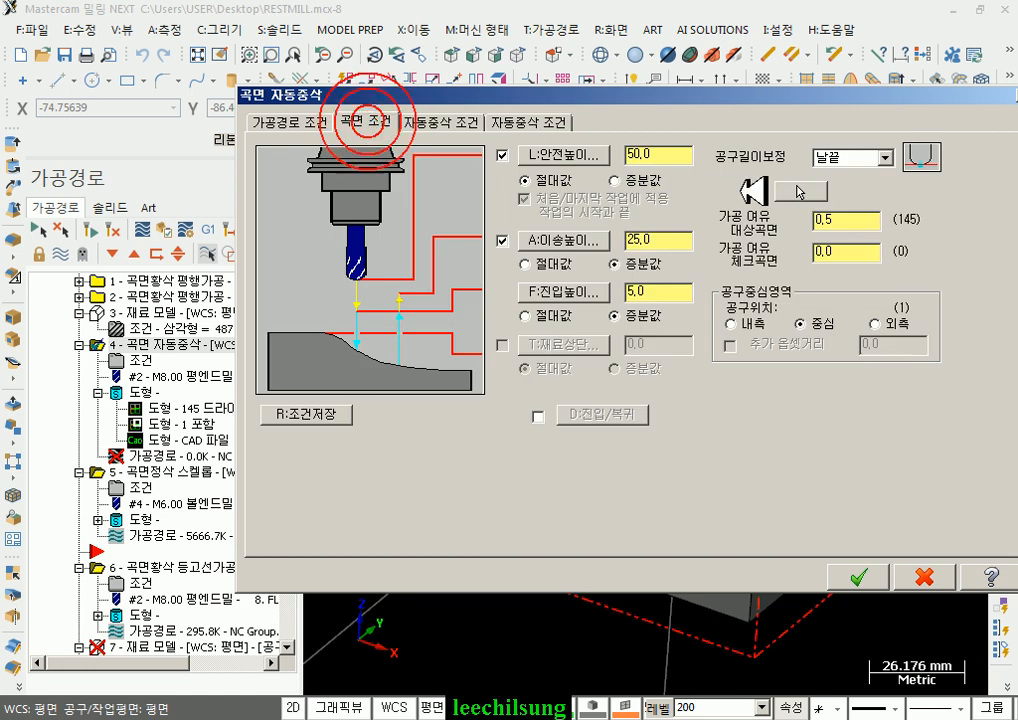
click(790, 190)
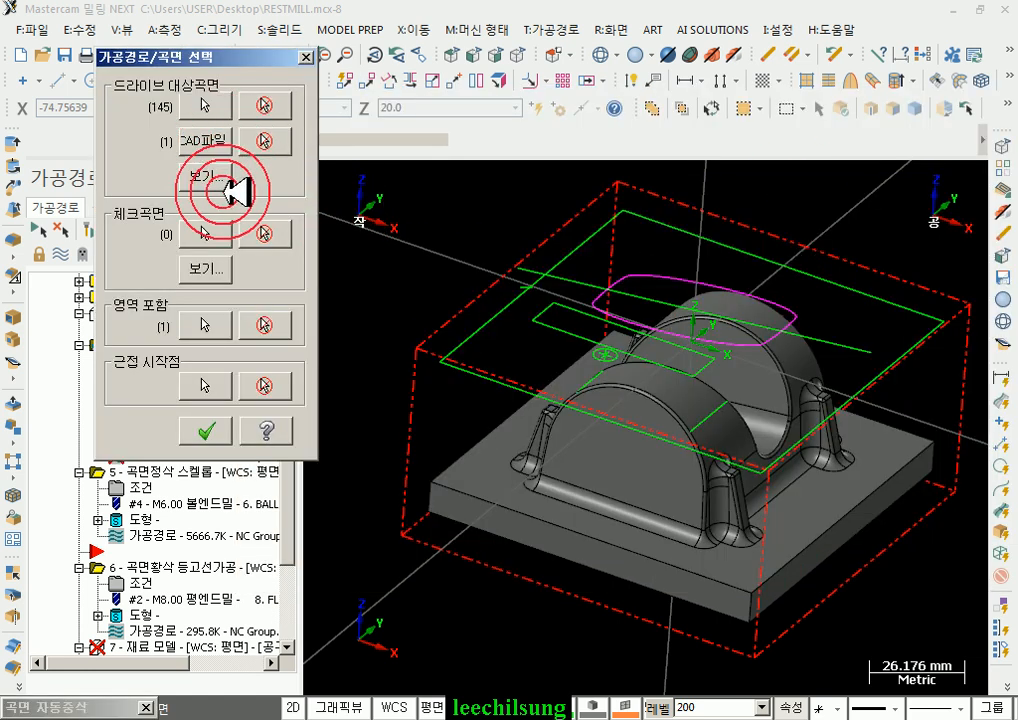
click(213, 324)
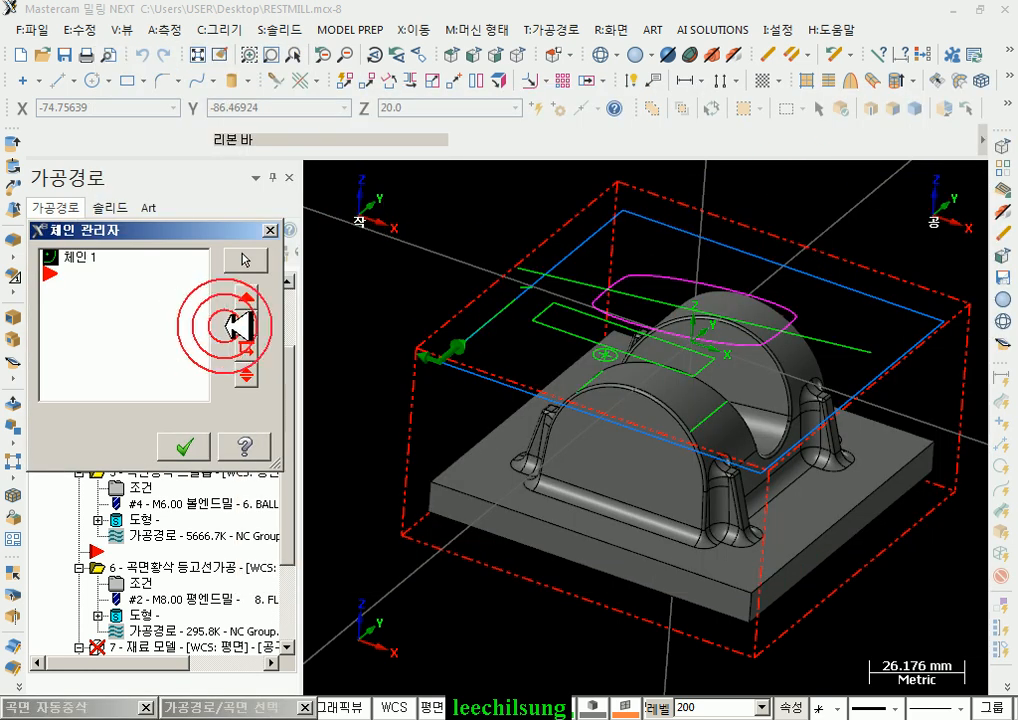
click(188, 445)
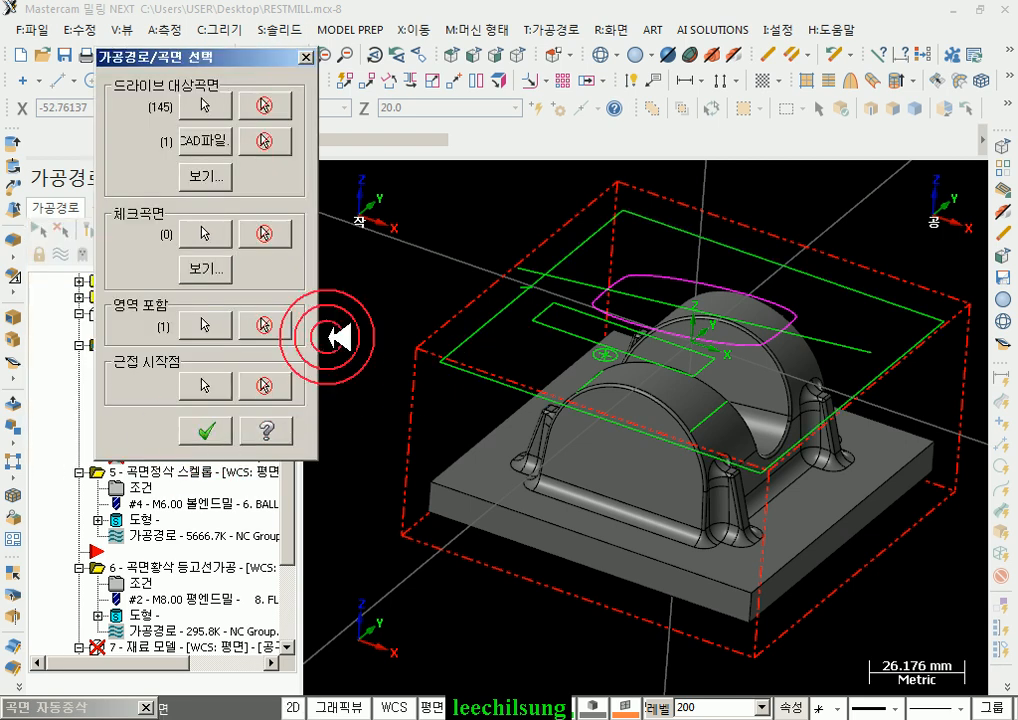
click(263, 142)
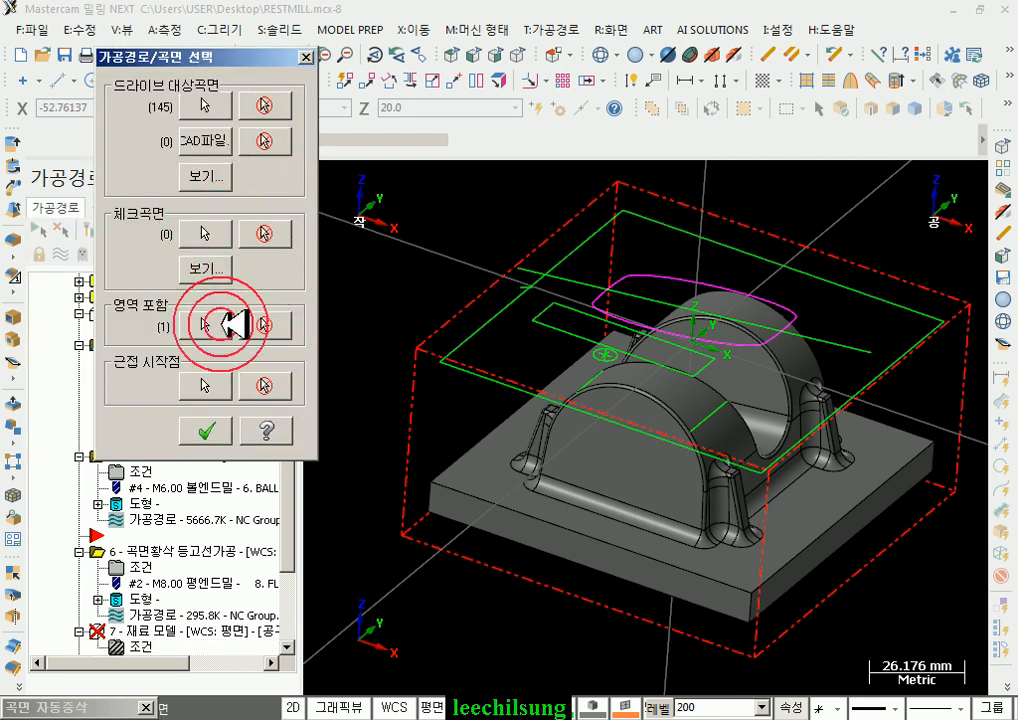
click(222, 431)
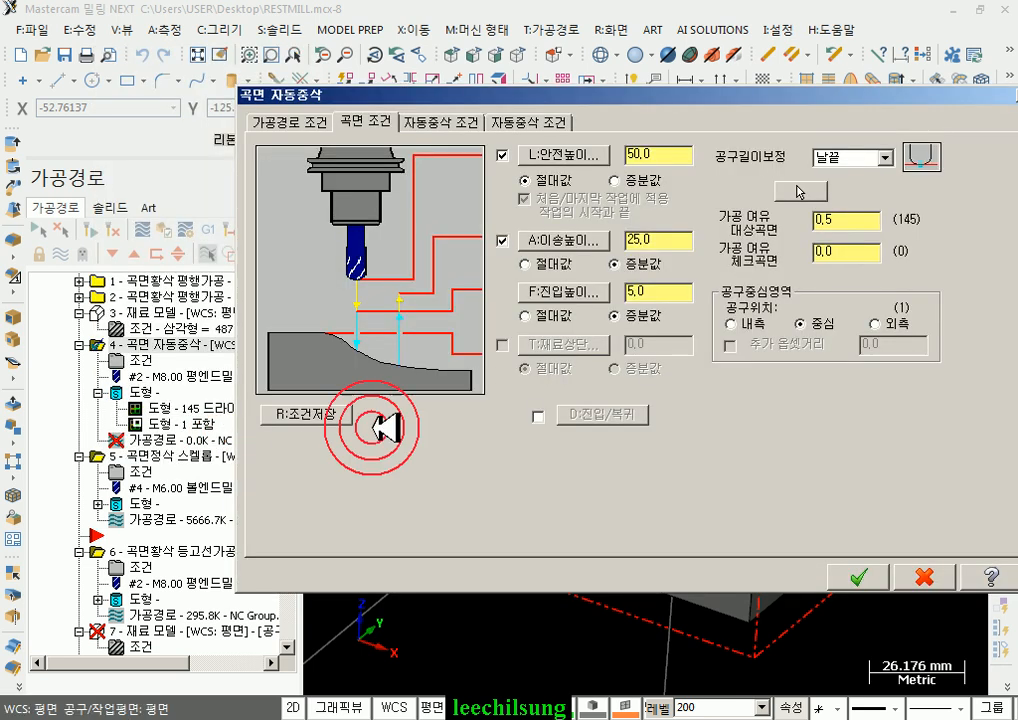
Step: Regenerate operation 4 with the revised parameters and inspect the rest-roughing toolpath around the part
click(845, 565)
click(160, 360)
click(89, 229)
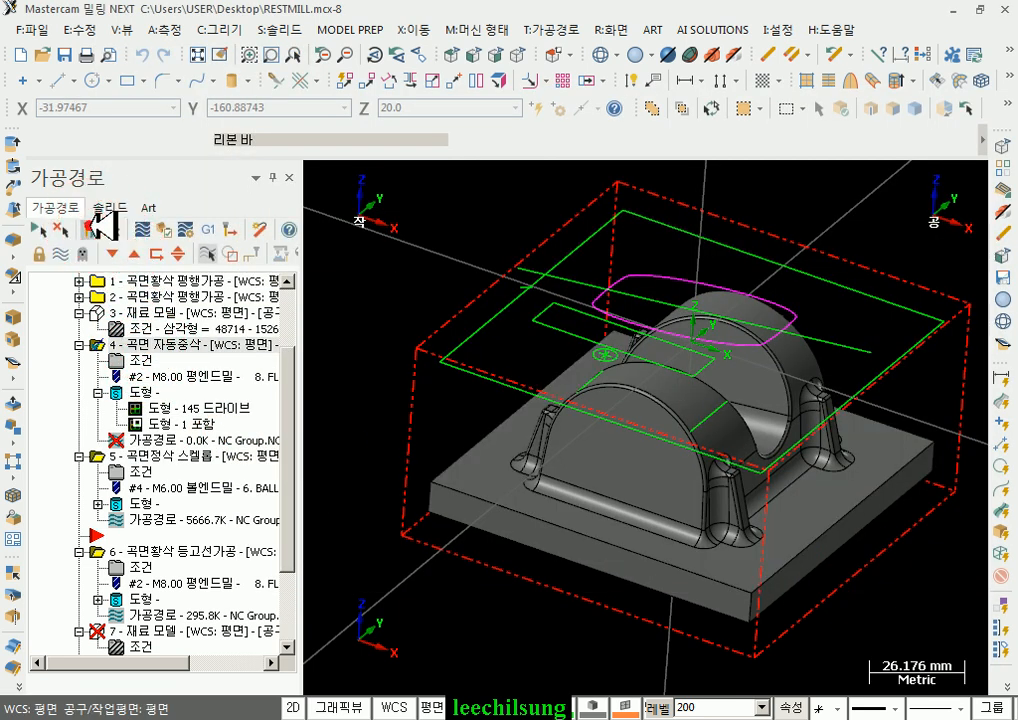
click(378, 238)
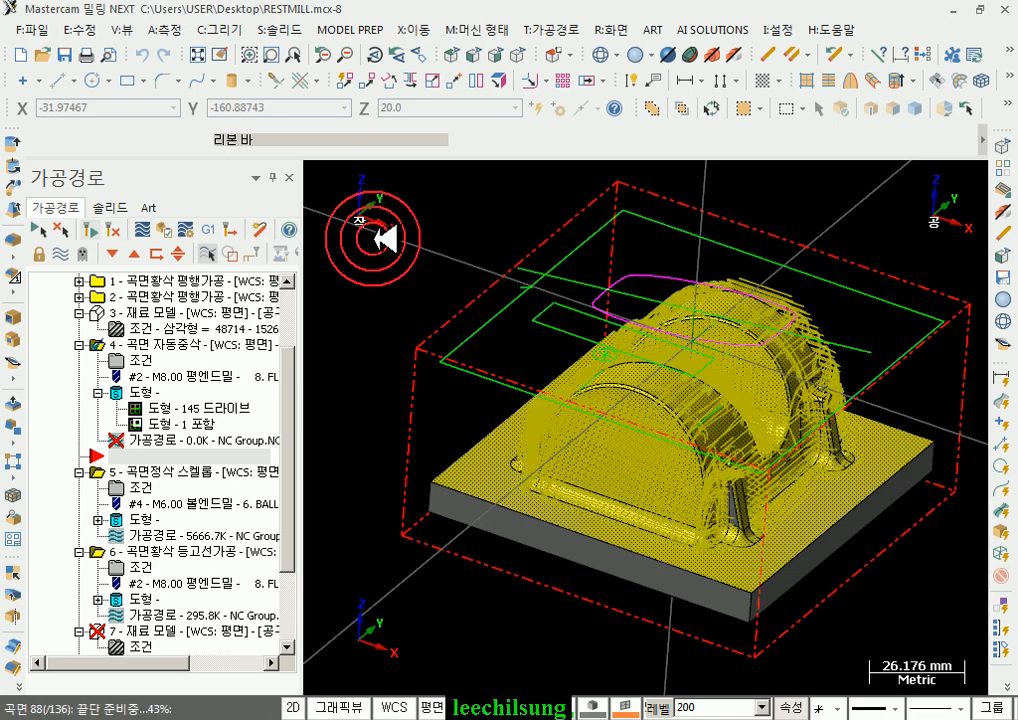
scroll(732, 386, up, 3)
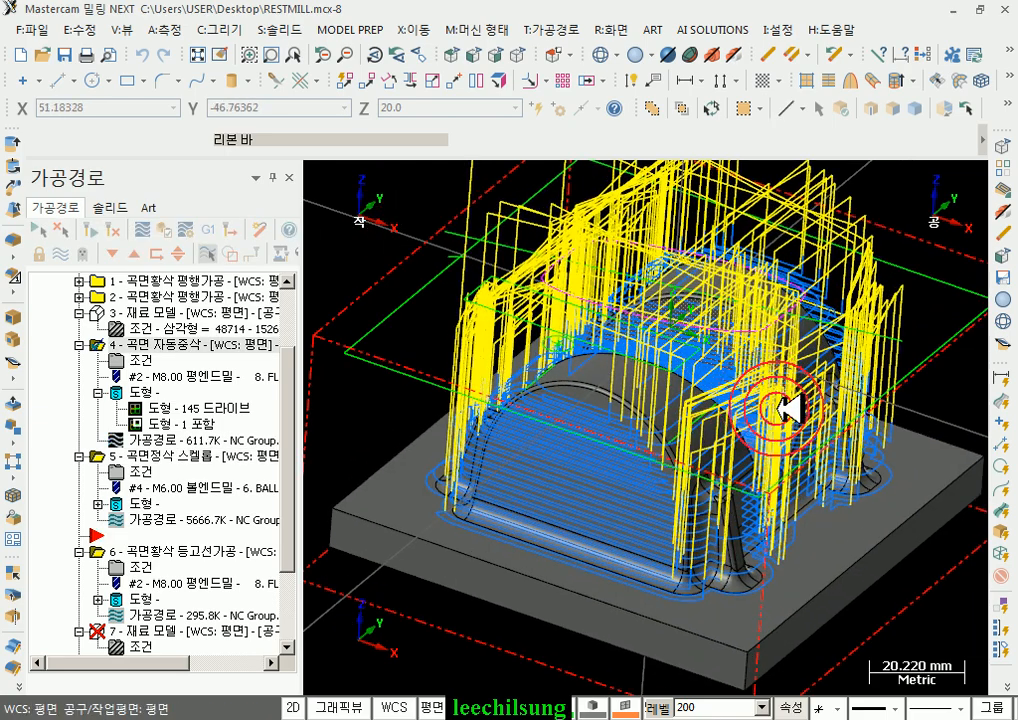
middle_drag(635, 386, 777, 371)
scroll(777, 371, down, 1)
middle_drag(681, 351, 720, 391)
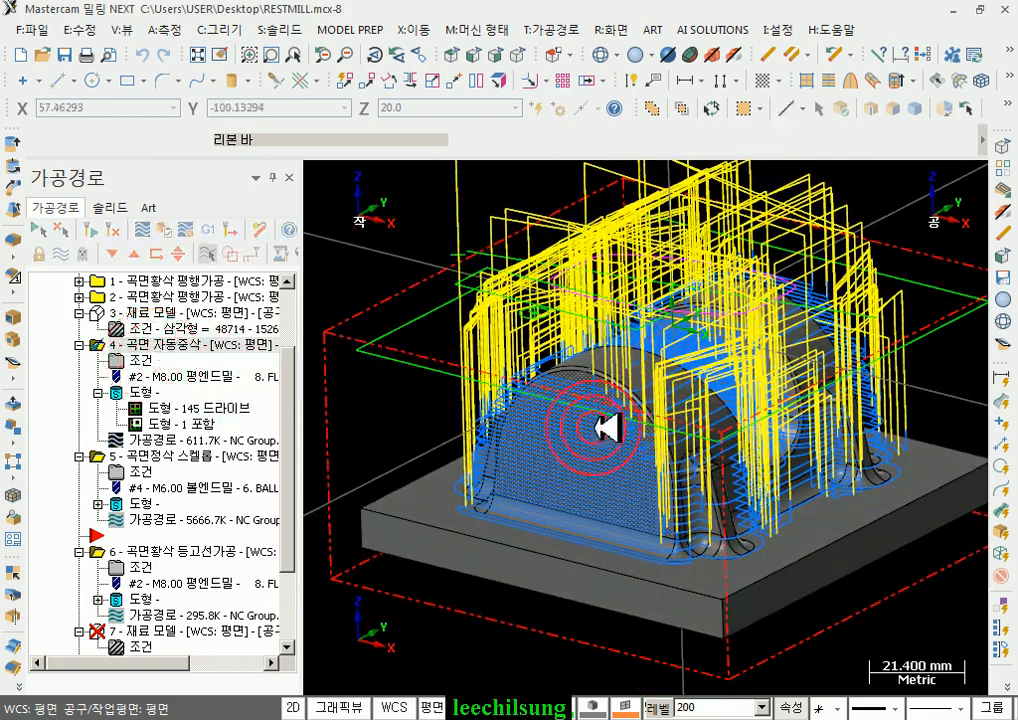
scroll(618, 432, up, 2)
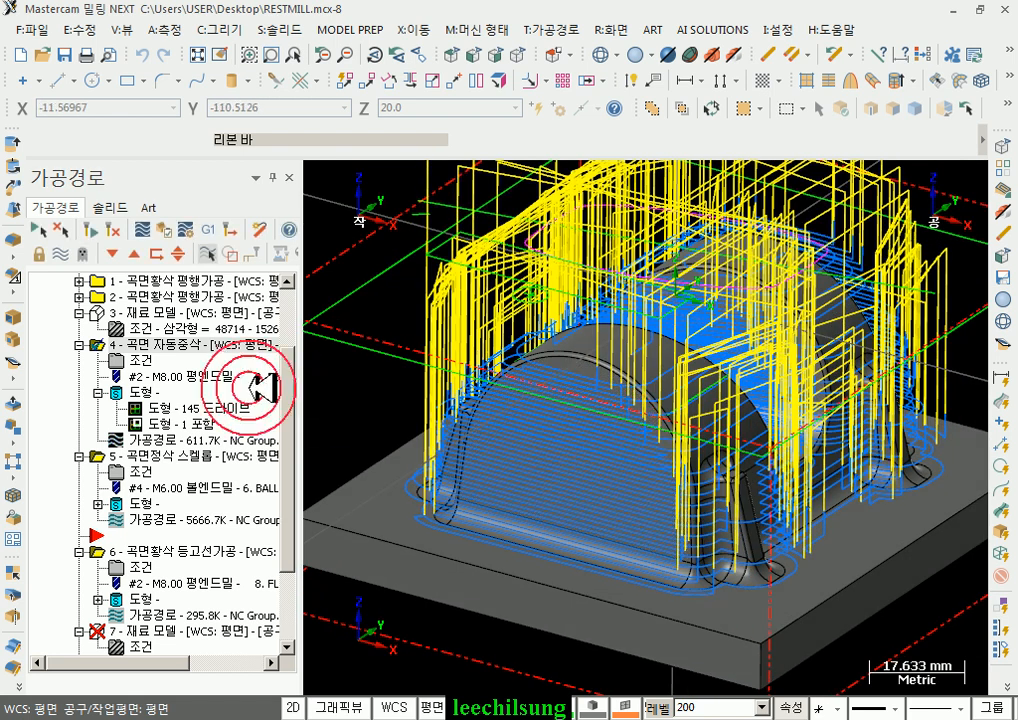
Step: Examine the uncut-stock removal options (미절삭 제거조건) in operation 4's rest-roughing conditions, particularly 미절삭 체적 계산
click(125, 360)
click(548, 121)
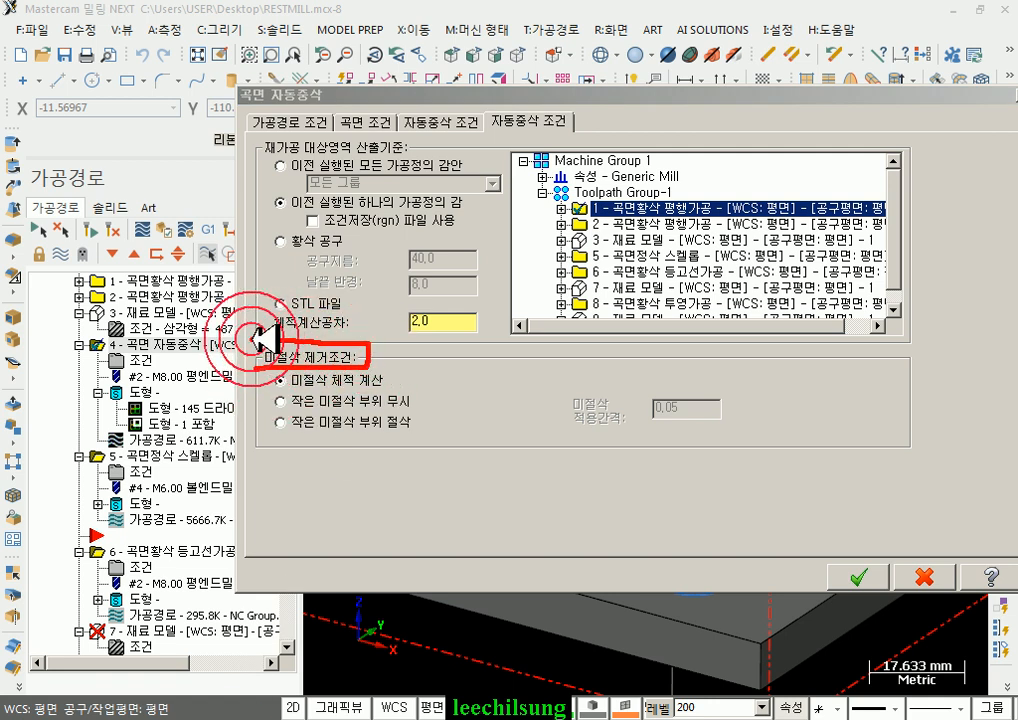
drag(363, 391, 395, 392)
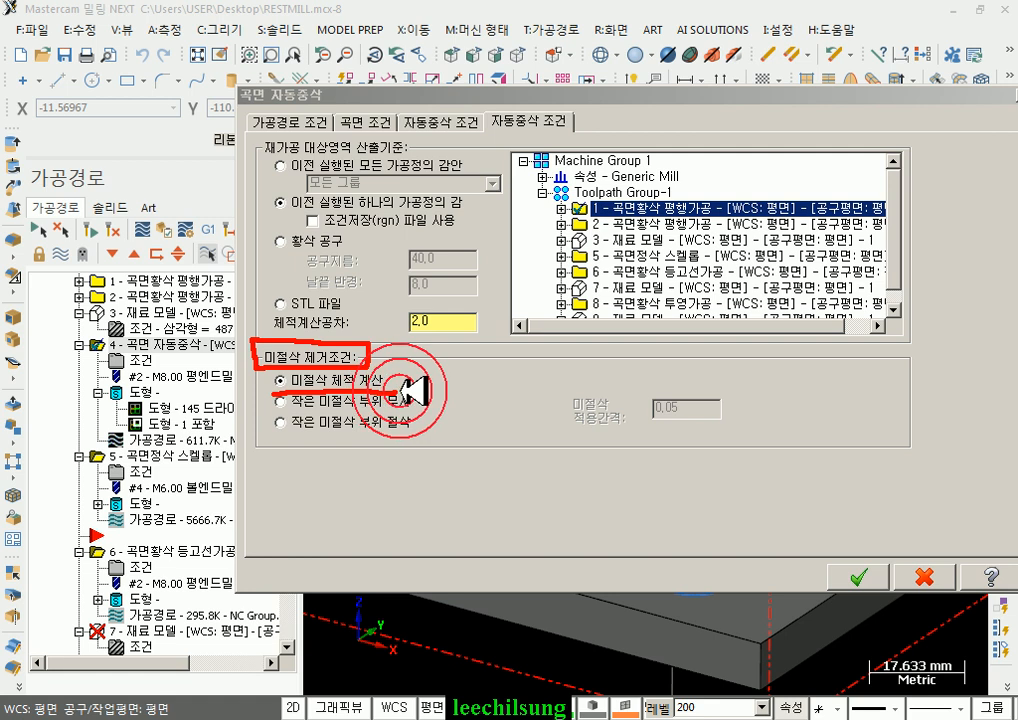
mouse_move(545, 436)
mouse_down()
mouse_move(572, 405)
mouse_move(640, 407)
mouse_move(655, 366)
mouse_up()
mouse_move(553, 455)
mouse_down()
mouse_move(495, 454)
mouse_move(518, 437)
mouse_up()
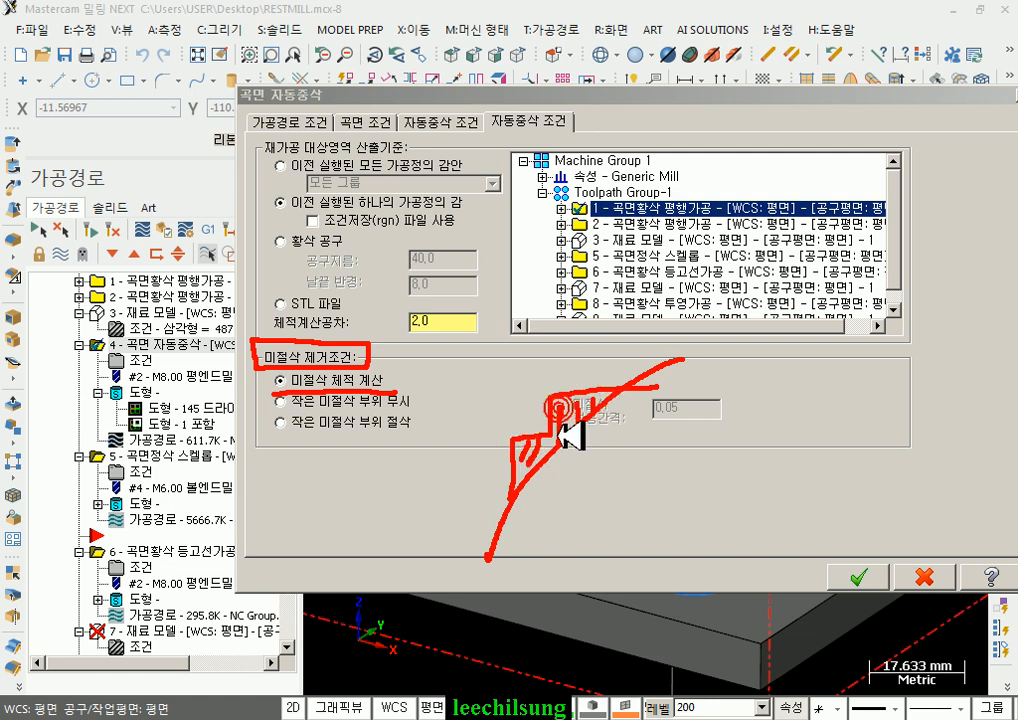
Step: Review how the three uncut-stock removal options (미절삭 제거조건) differ by marking them up over a sketched profile, and accept operation 4's parameters
mouse_move(495, 498)
mouse_down()
mouse_move(516, 507)
mouse_move(637, 385)
mouse_move(664, 428)
mouse_up()
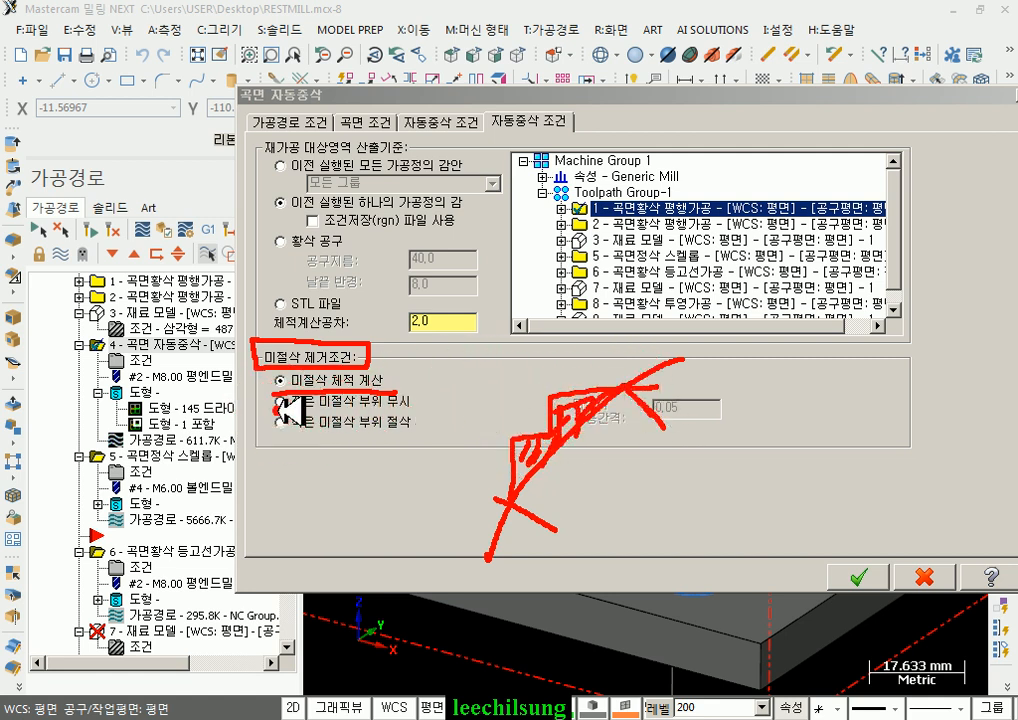
drag(270, 396, 410, 395)
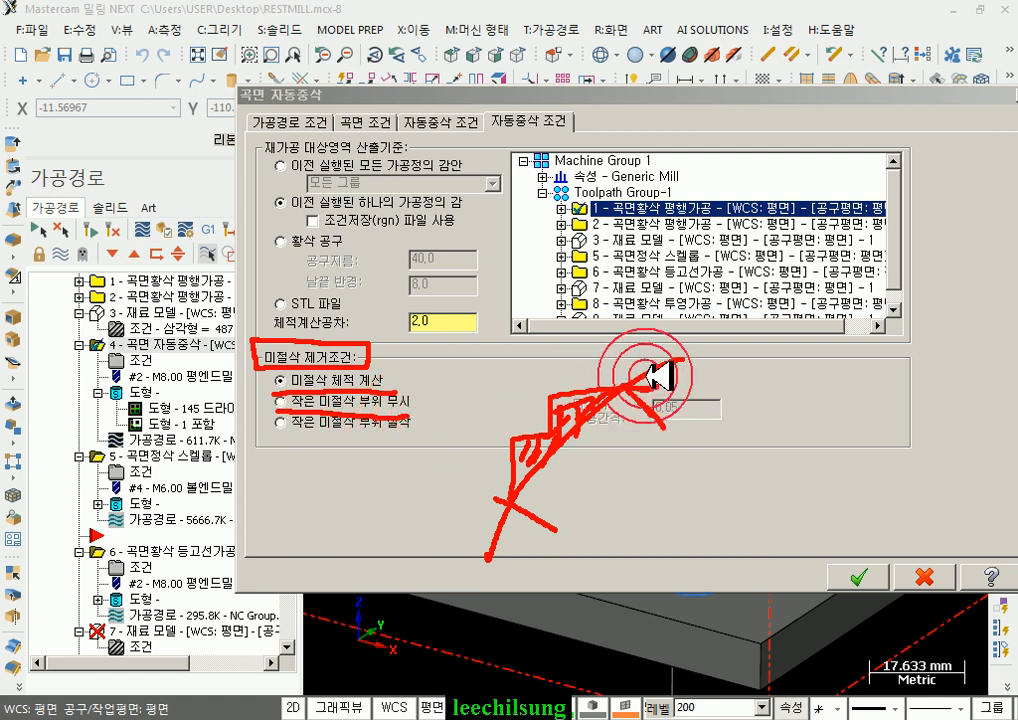
drag(708, 356, 728, 346)
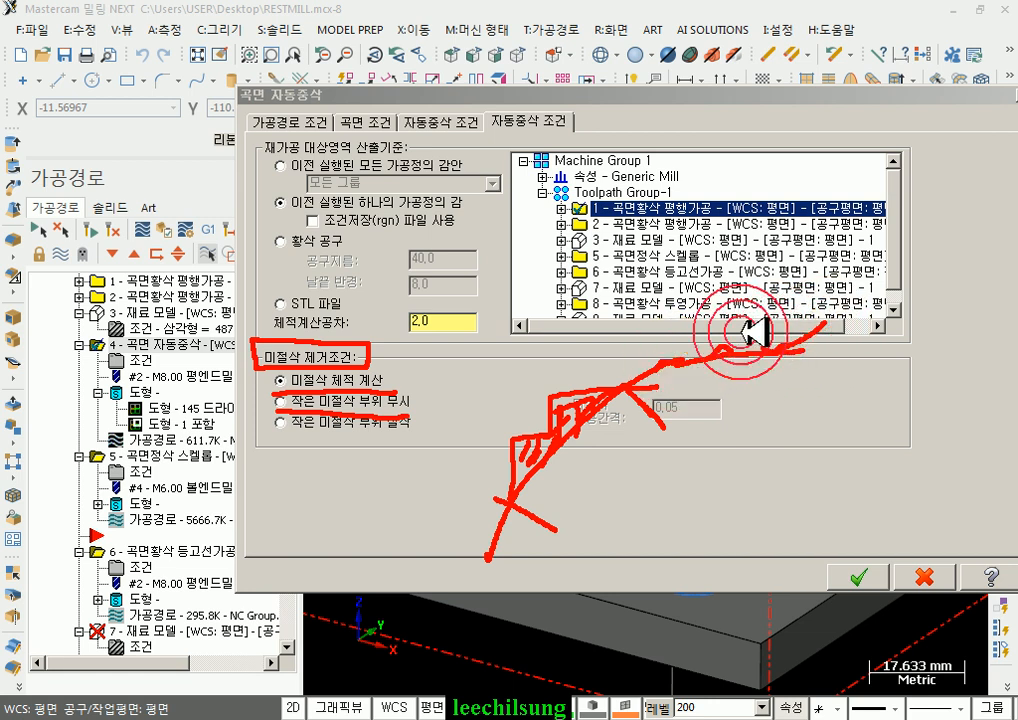
drag(686, 343, 724, 352)
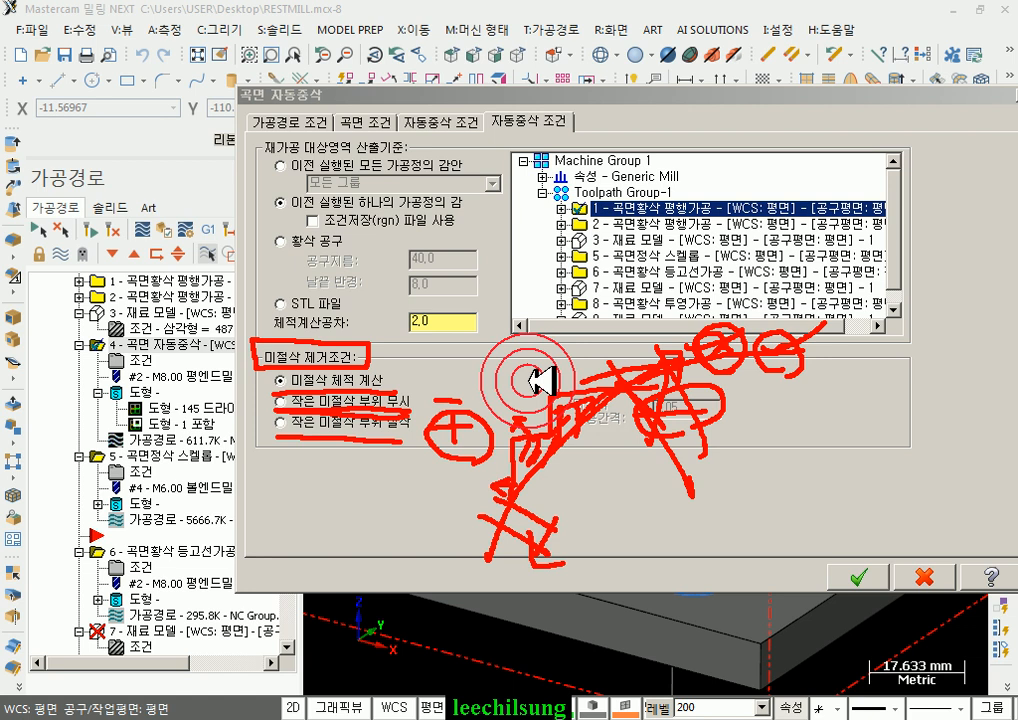
right_click(466, 376)
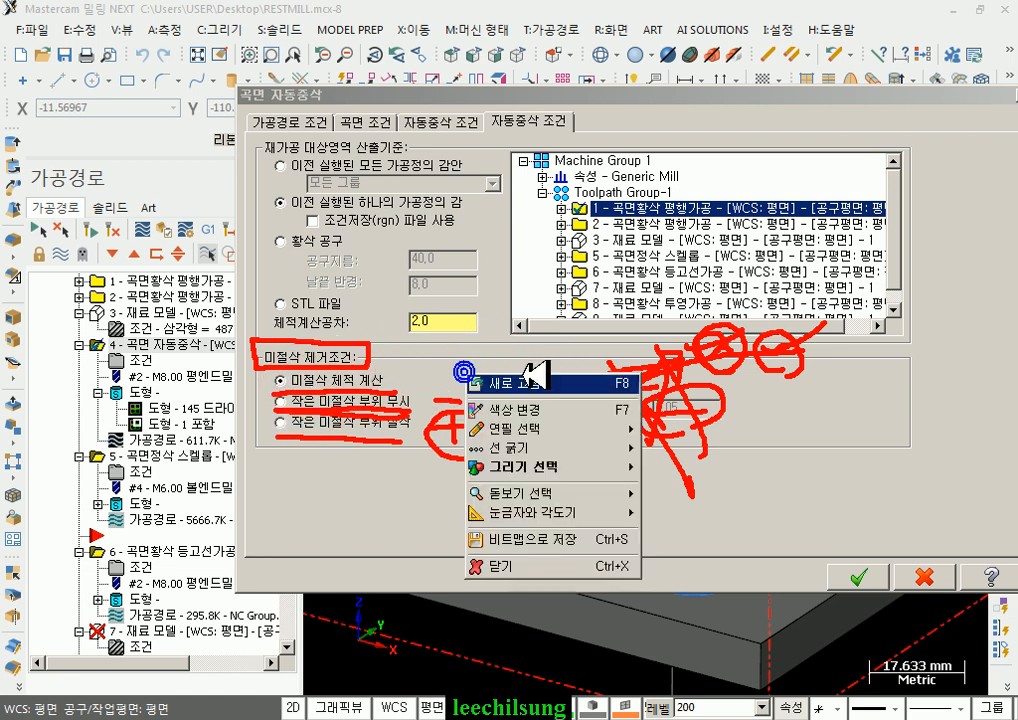
click(484, 566)
click(852, 577)
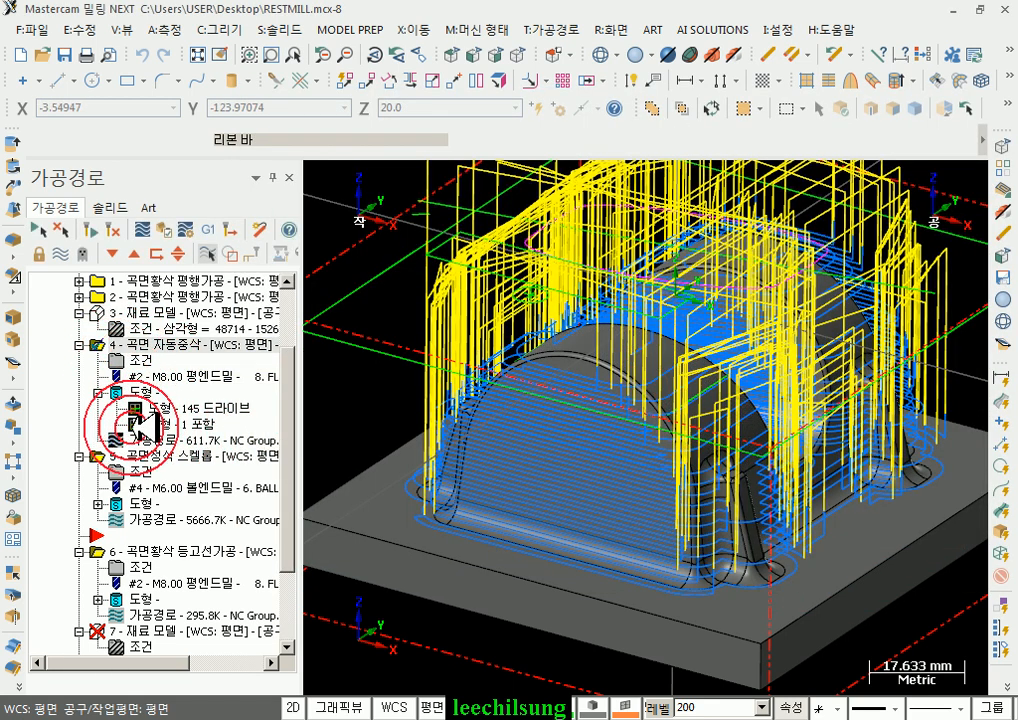
Step: Move the insertion point to directly after operation 4 and copy operation 4 there as operation 5
click(143, 247)
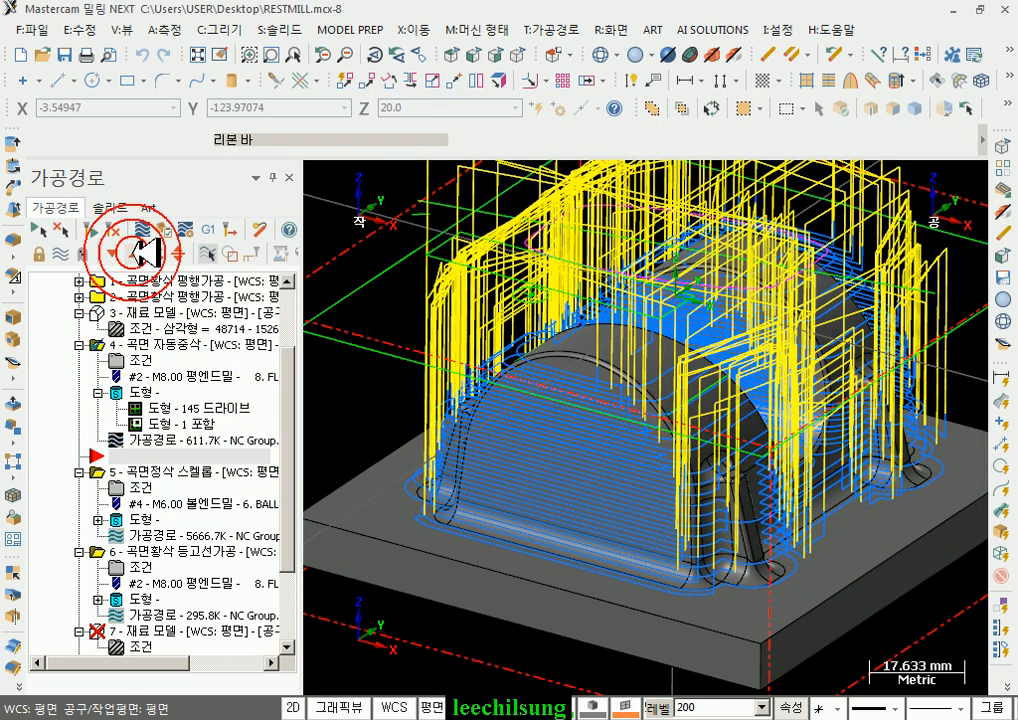
right_drag(118, 352, 162, 358)
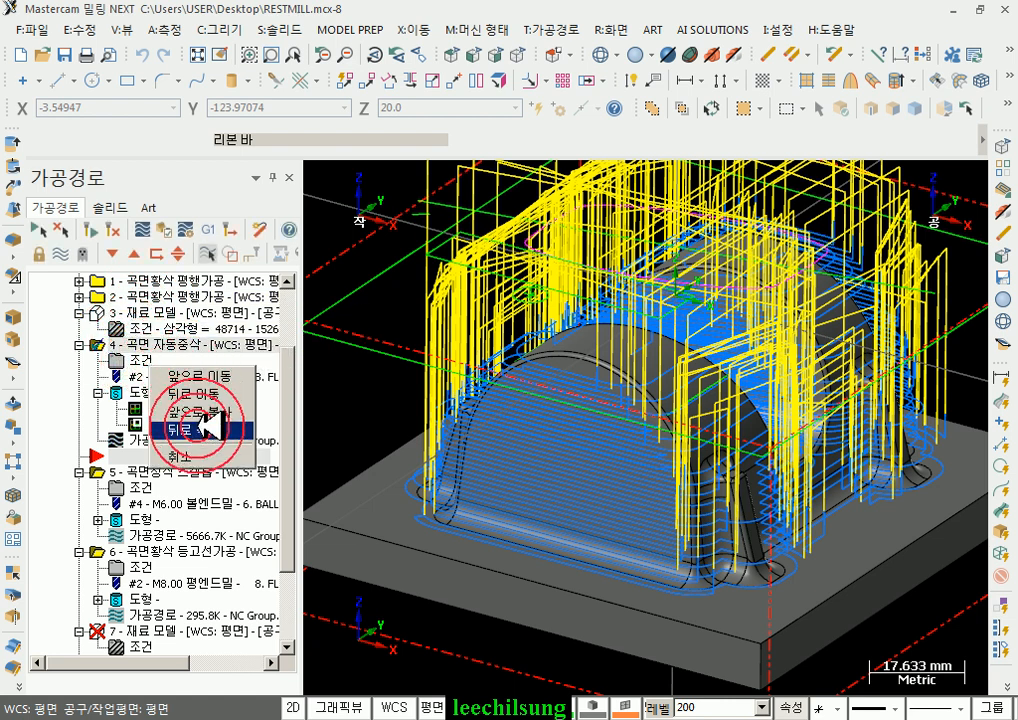
click(172, 430)
Step: Set operation 5 to ignore small uncut areas (작은 미절삭 부위 무시) with an application distance of 1 and regenerate its toolpath
drag(284, 459, 285, 366)
click(168, 345)
click(136, 470)
click(133, 487)
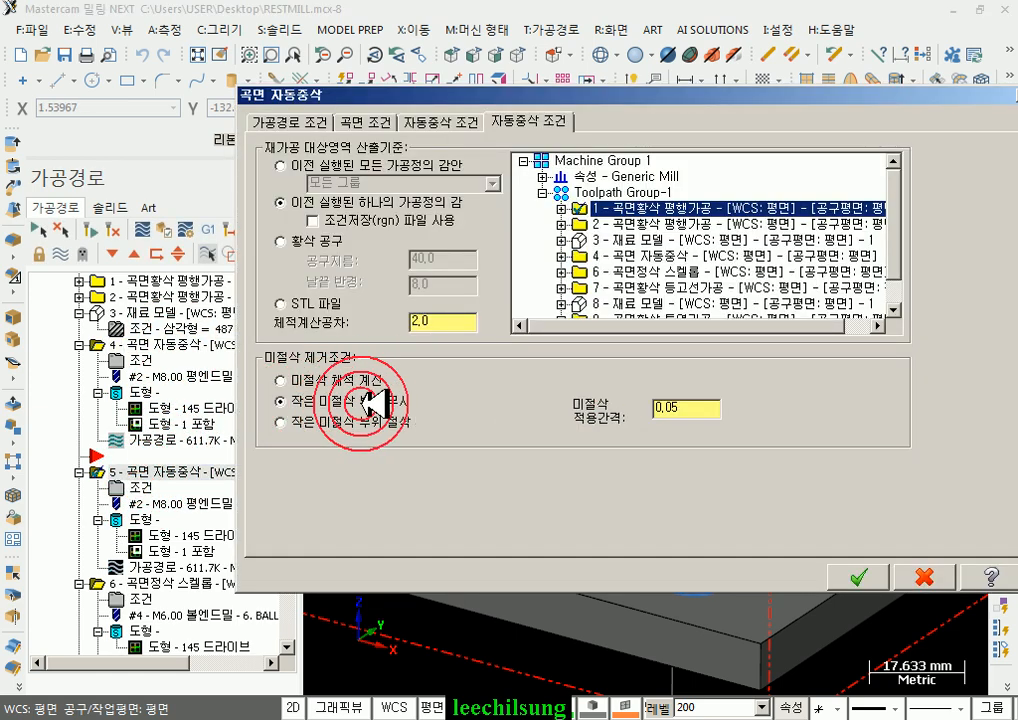
double_click(688, 409)
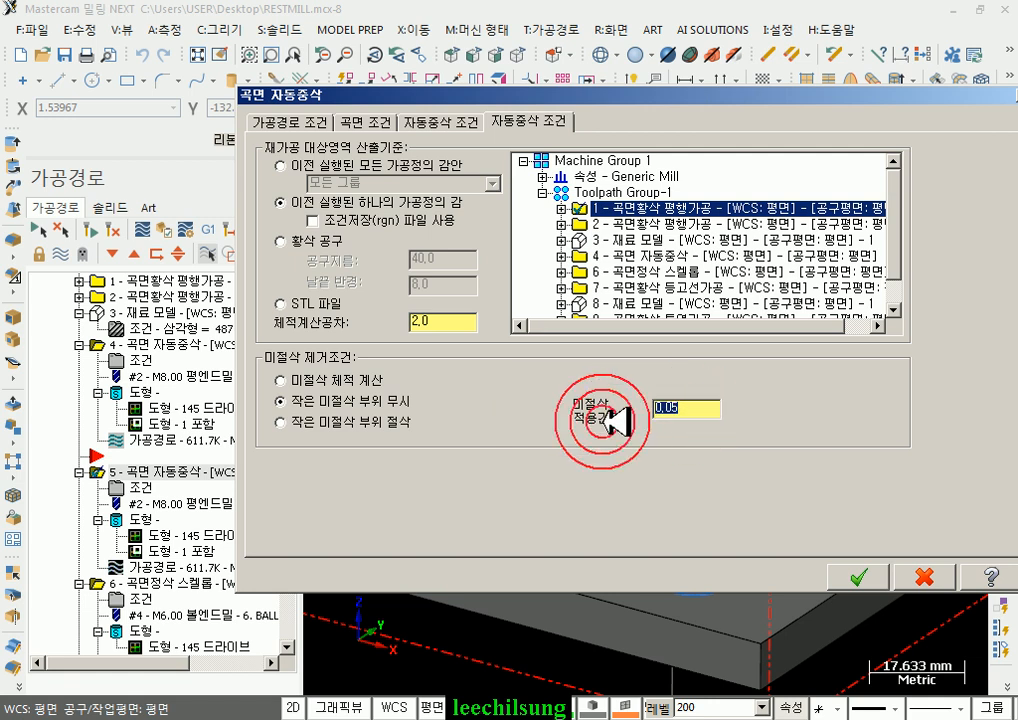
click(672, 407)
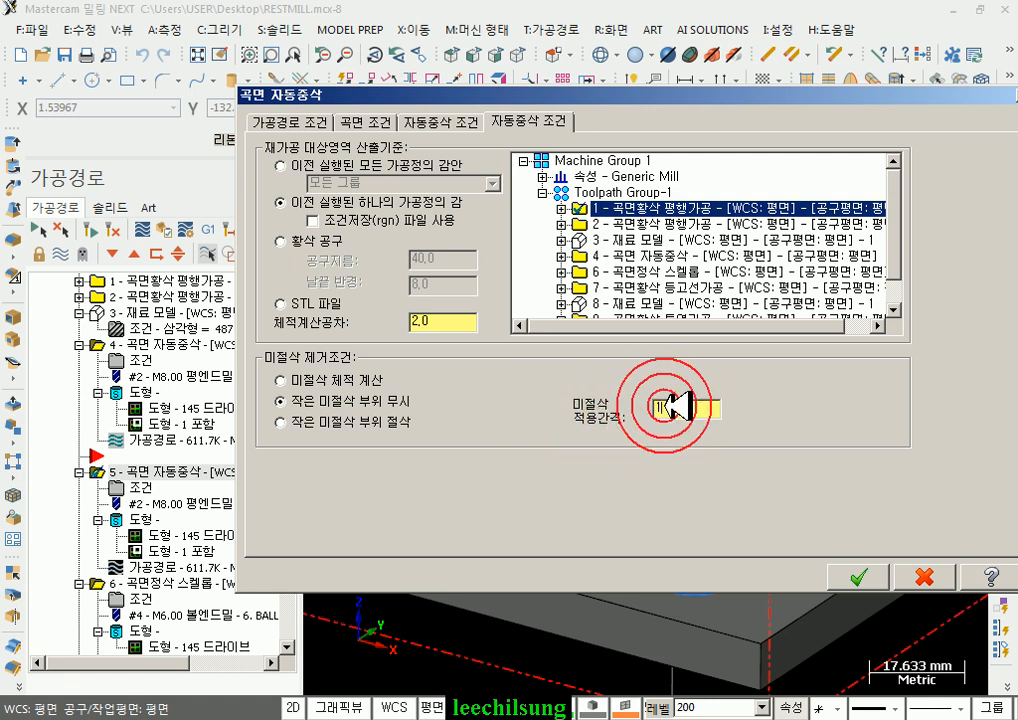
click(850, 572)
click(108, 229)
Step: Compare the toolpaths of operations 4 and 5 on the part's curved end faces and side walls
click(490, 398)
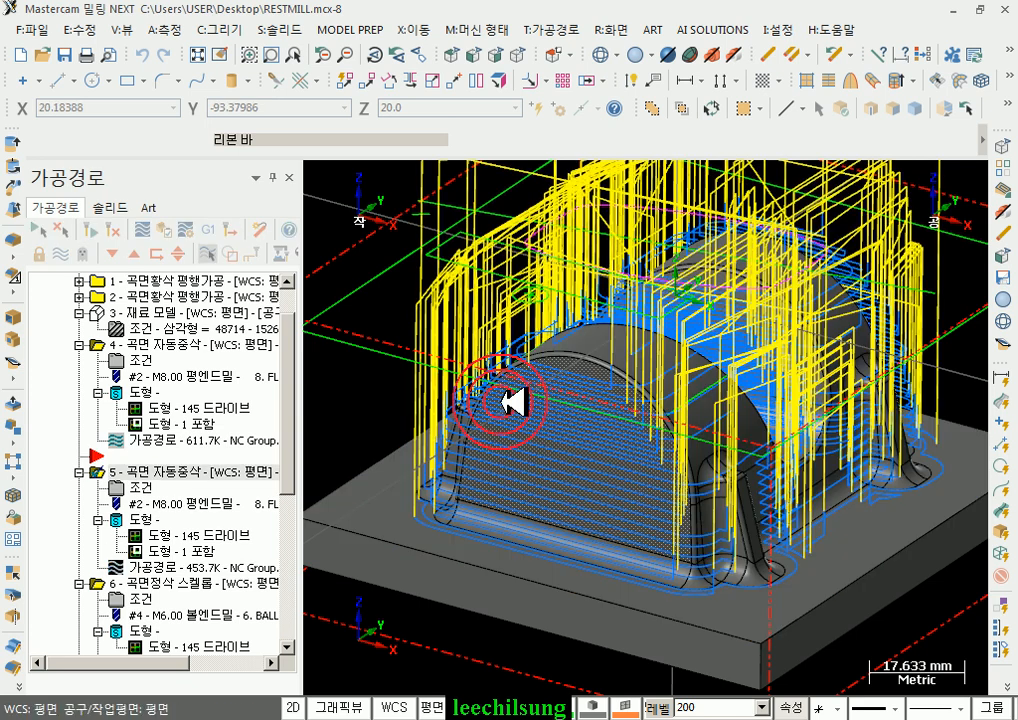
click(165, 348)
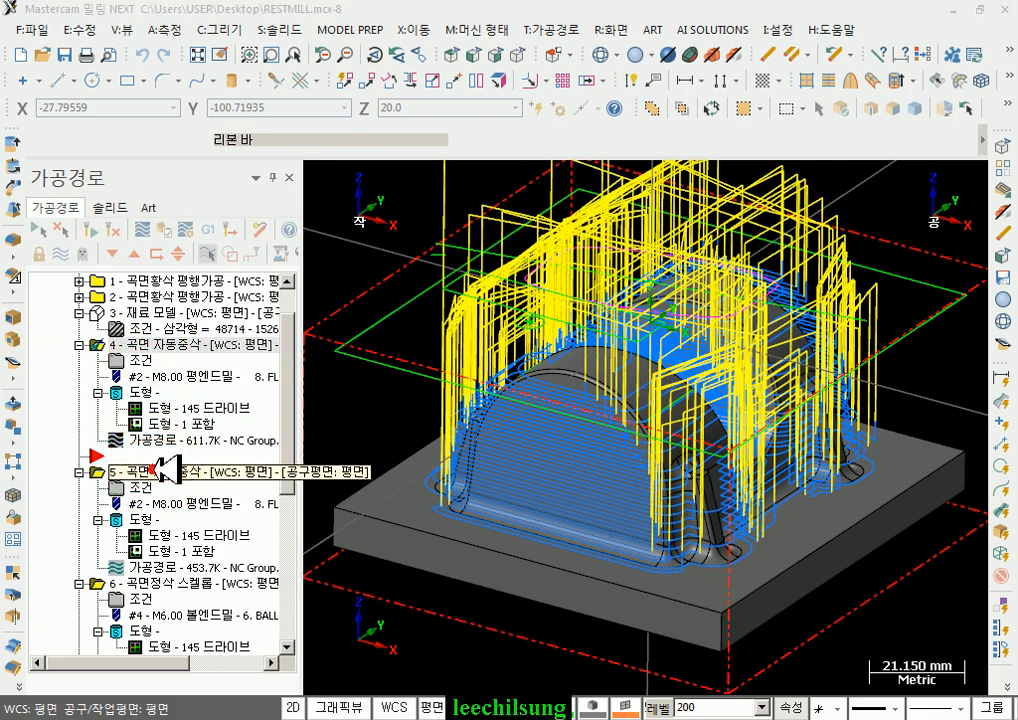
click(148, 470)
scroll(530, 444, up, 2)
middle_drag(524, 444, 734, 454)
click(148, 346)
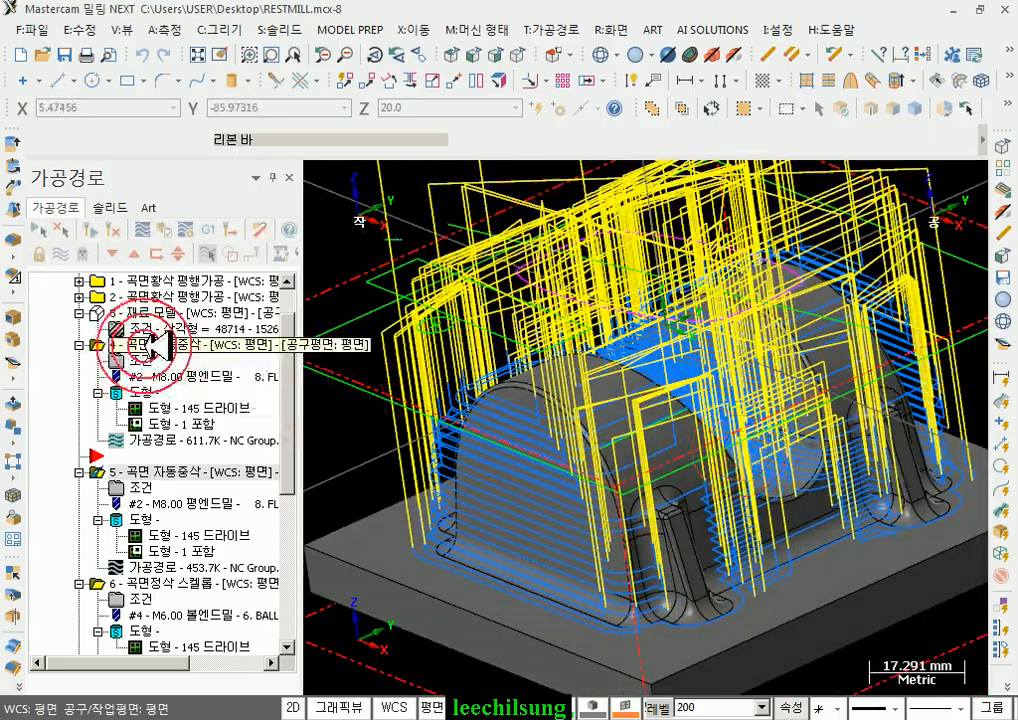
middle_drag(518, 511, 336, 466)
click(185, 477)
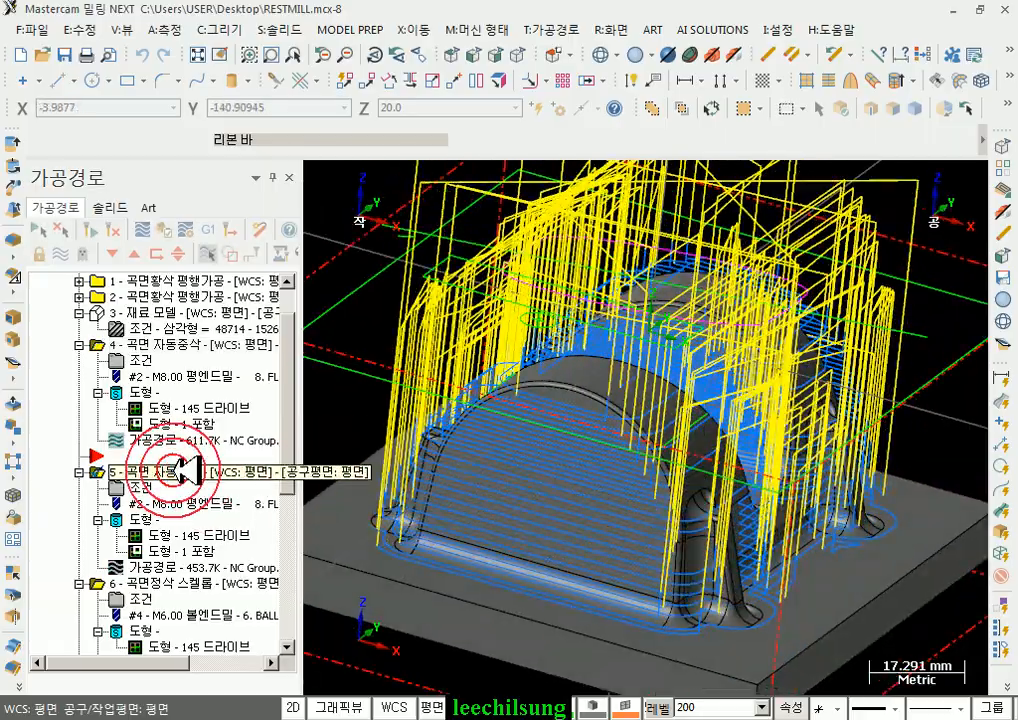
mouse_move(534, 465)
middle_down()
mouse_move(648, 472)
mouse_move(523, 454)
mouse_move(545, 461)
middle_up()
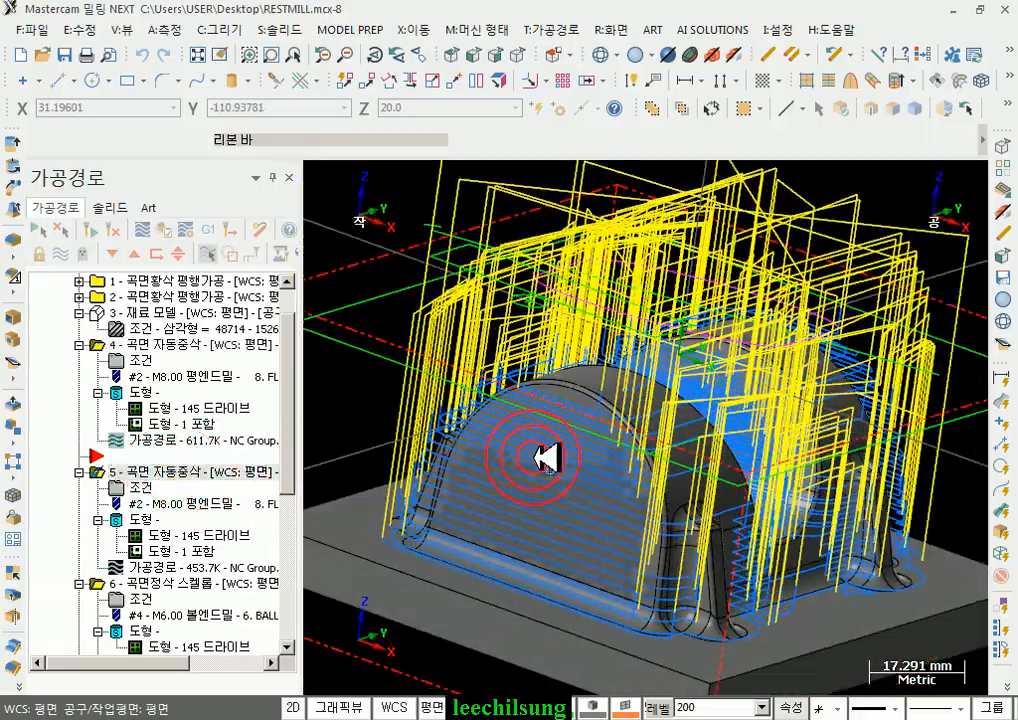
Step: Copy the rest-roughing operation 5 and place the copy after it as operation 6
drag(287, 434, 289, 480)
right_click(170, 372)
click(243, 461)
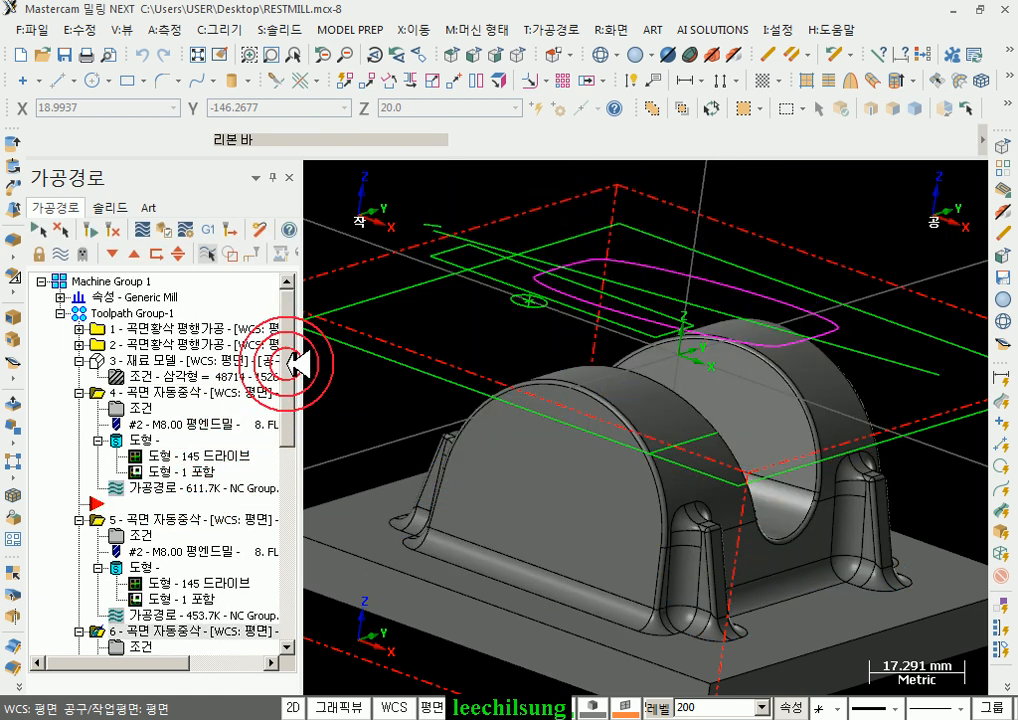
Step: Set operation 6 to cut small uncut areas (작은 미절삭 부위 절삭), keeping the 1.0 application distance, and regenerate its toolpath
scroll(279, 359, down, 4)
click(175, 436)
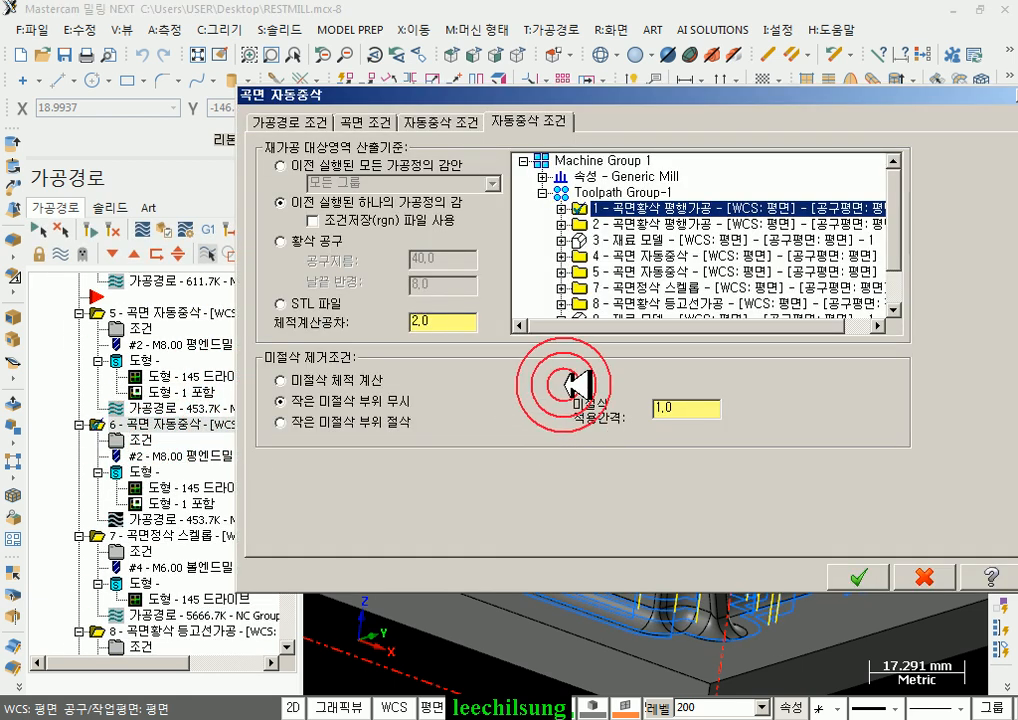
click(313, 426)
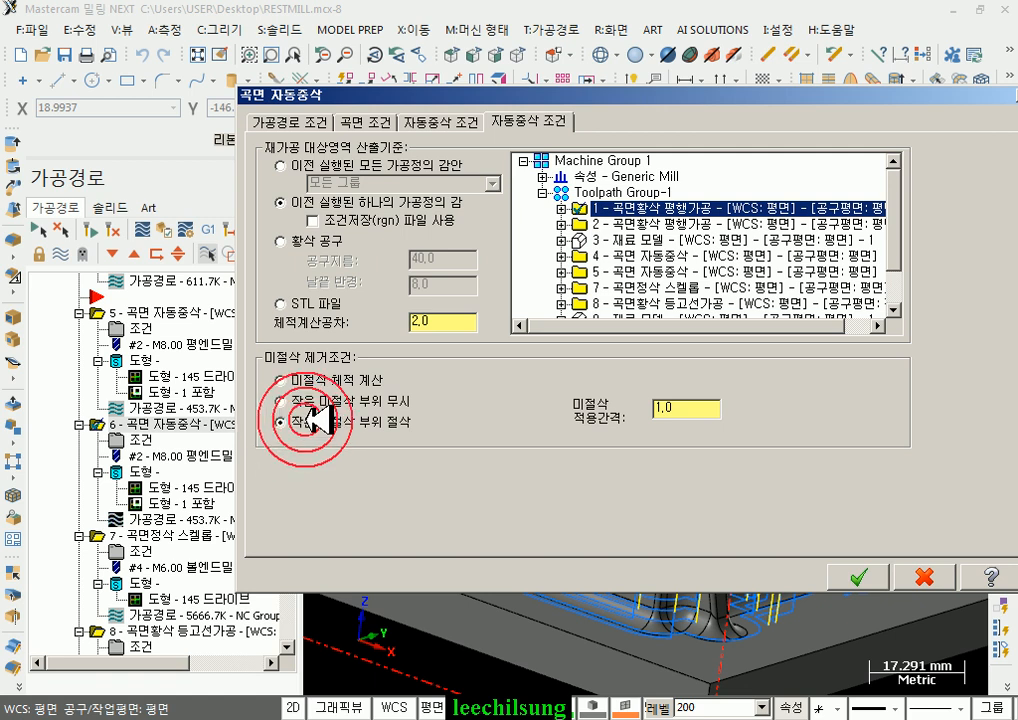
click(689, 418)
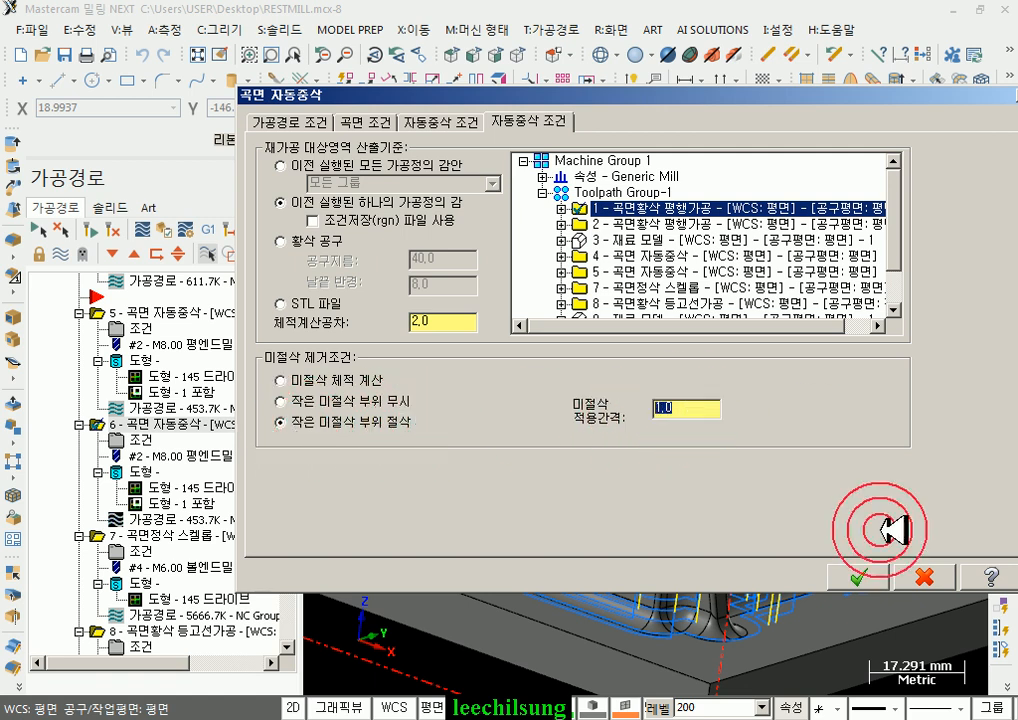
click(858, 575)
click(98, 235)
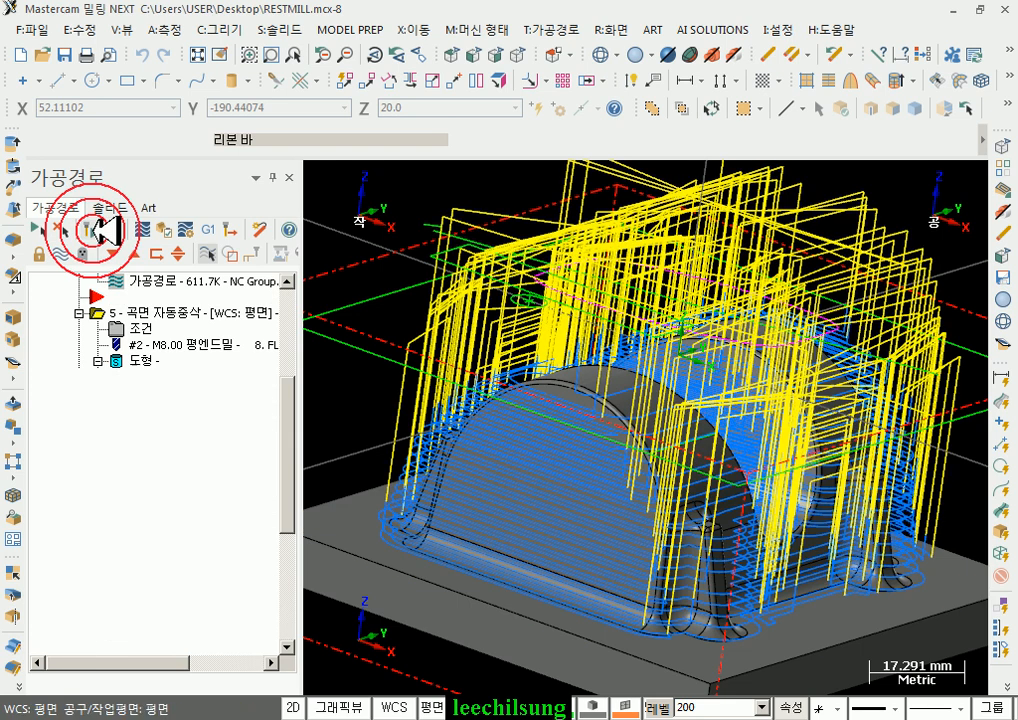
Step: Compare operation 6's toolpath with those of operations 5 and 4 over the whole part
middle_drag(390, 418, 452, 315)
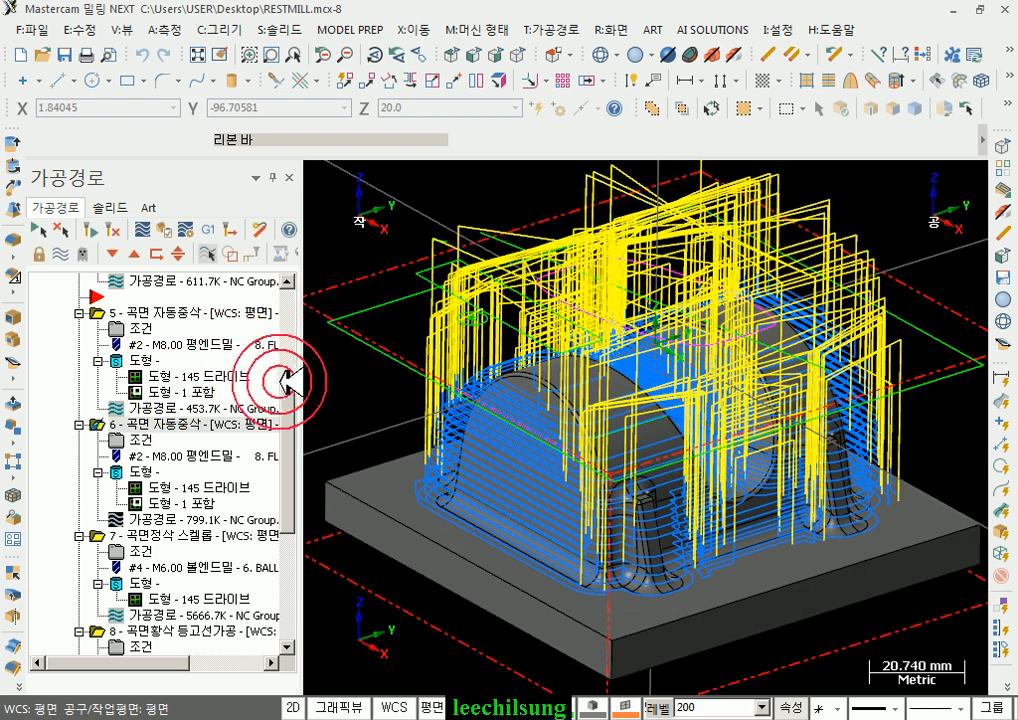
scroll(300, 375, up, 2)
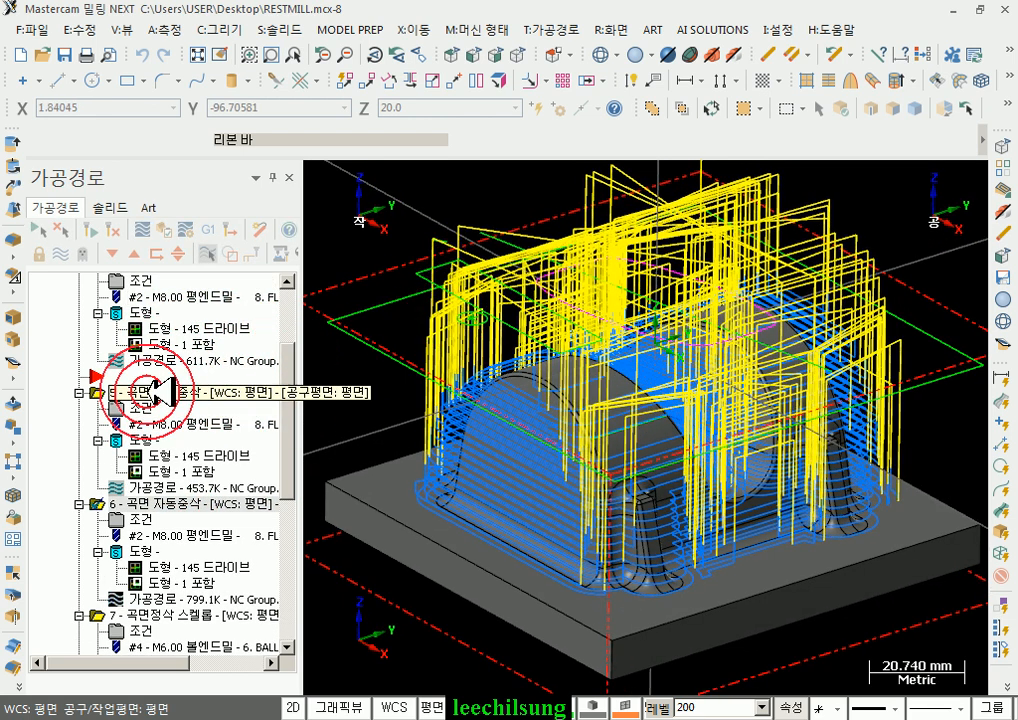
click(155, 390)
click(500, 460)
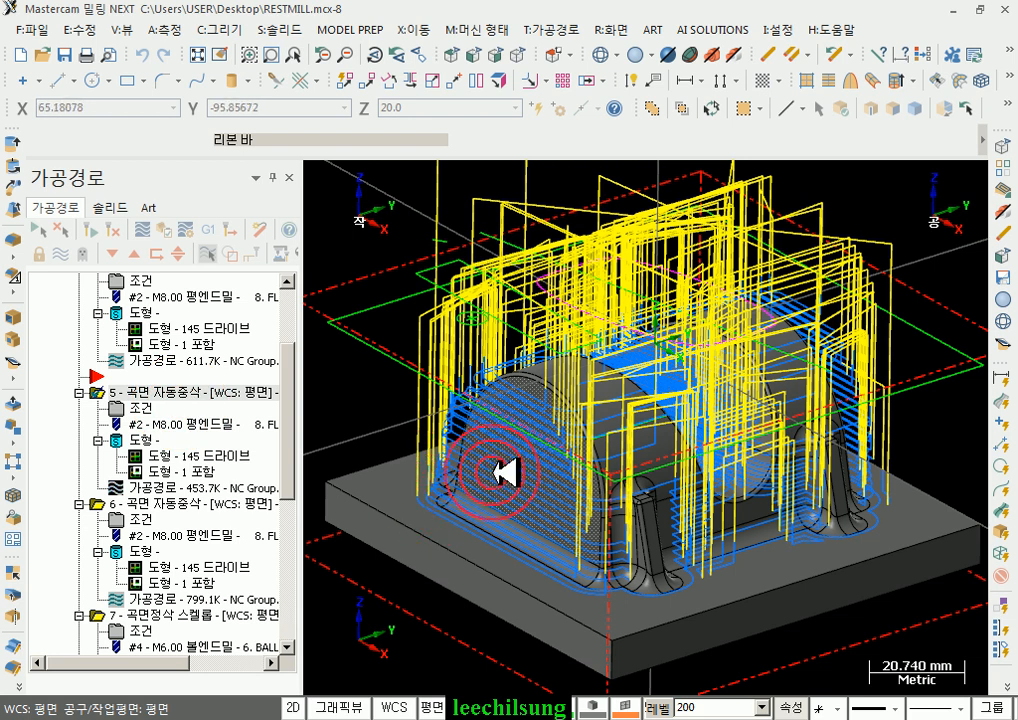
click(211, 505)
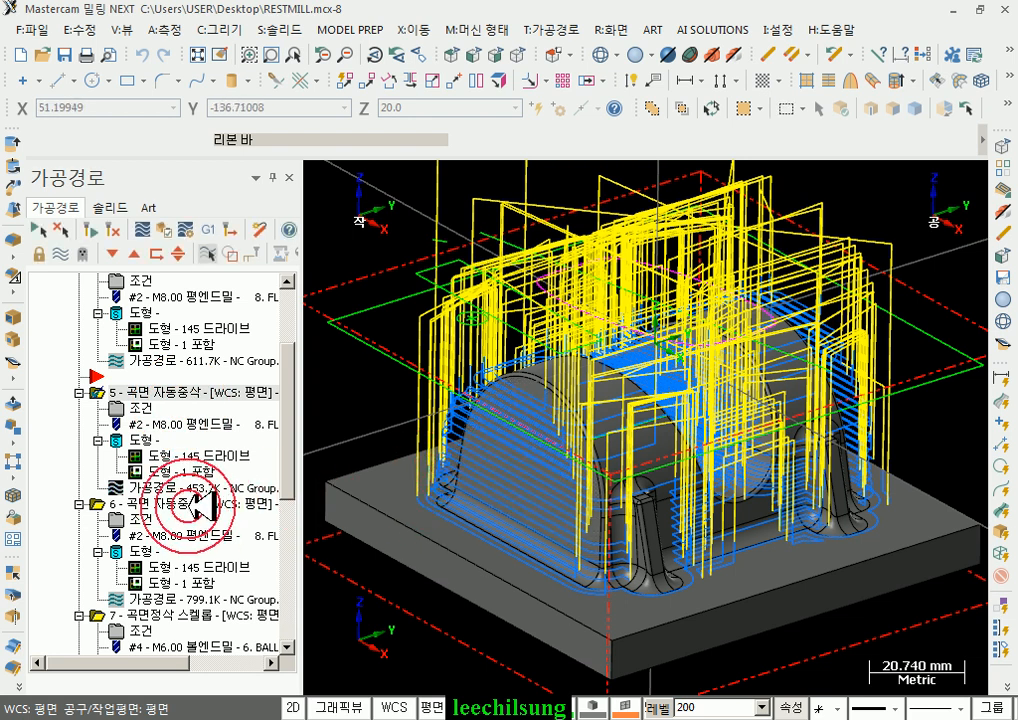
drag(287, 419, 288, 412)
click(164, 518)
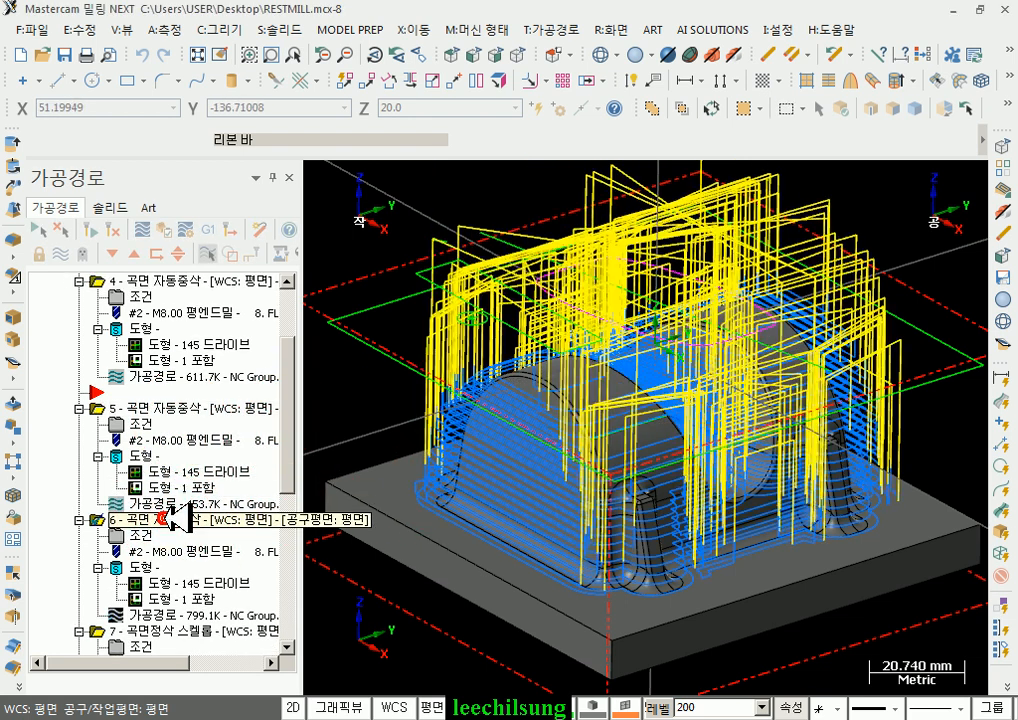
scroll(288, 454, up, 1)
click(180, 297)
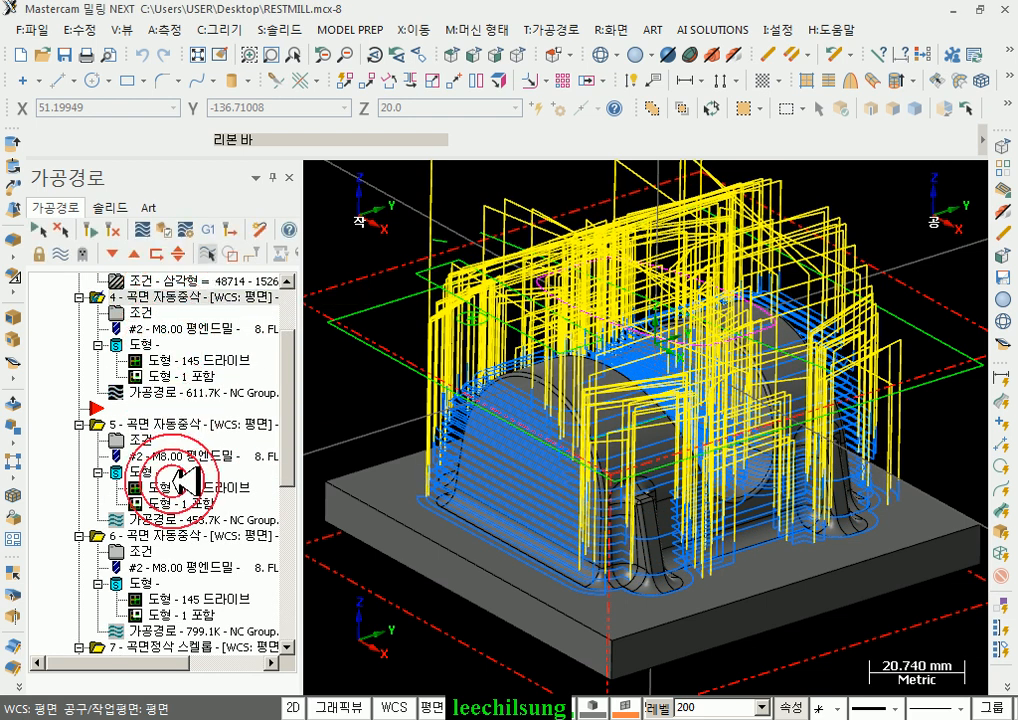
click(176, 537)
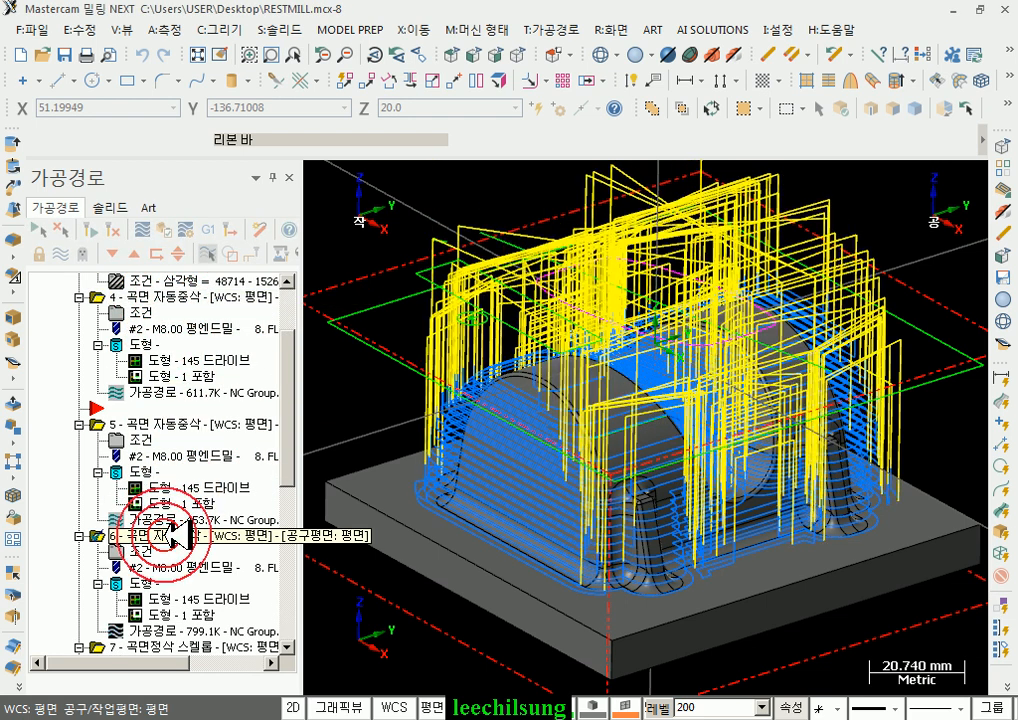
Step: Examine the upright rib up close and compare how the toolpaths of operations 4, 5 and 6 cover its faces
scroll(677, 530, up, 8)
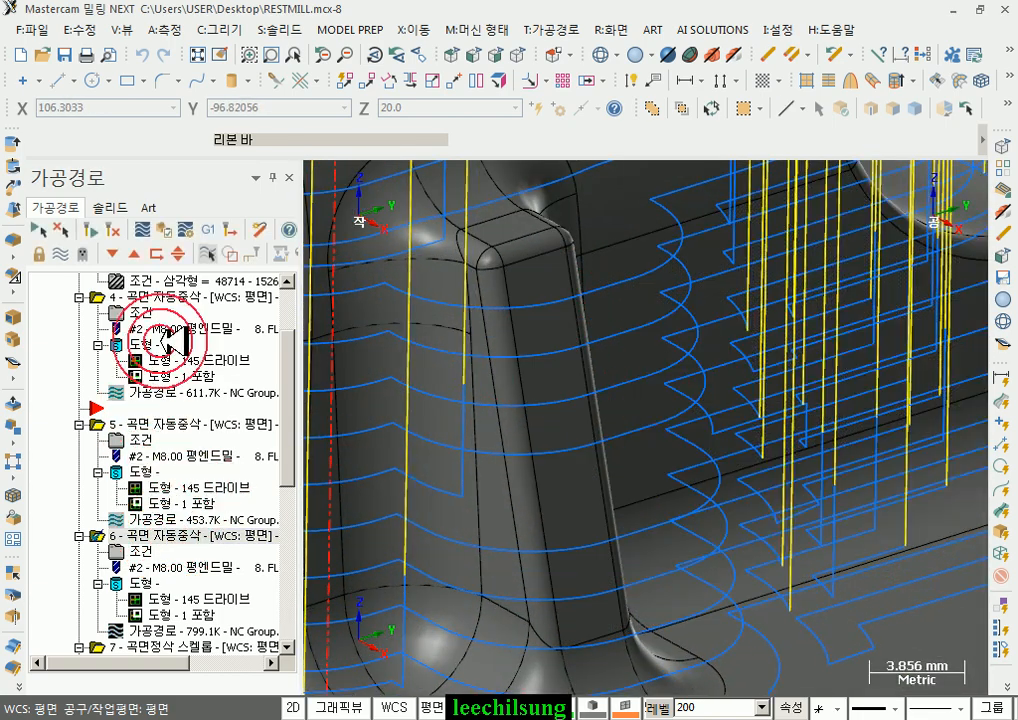
click(180, 297)
click(553, 395)
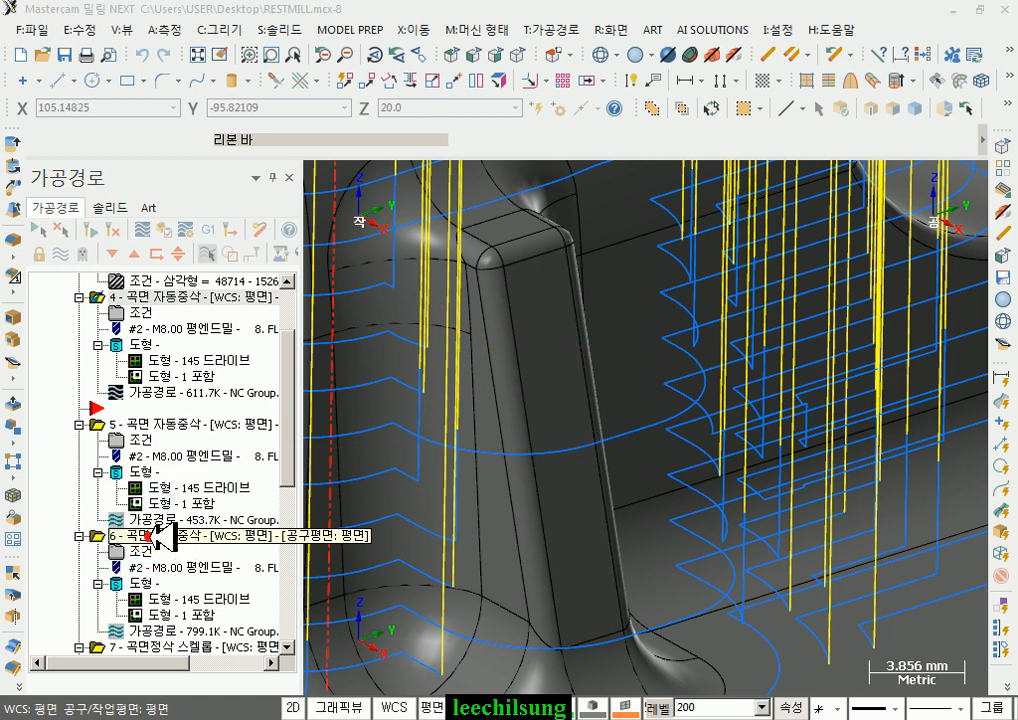
click(565, 394)
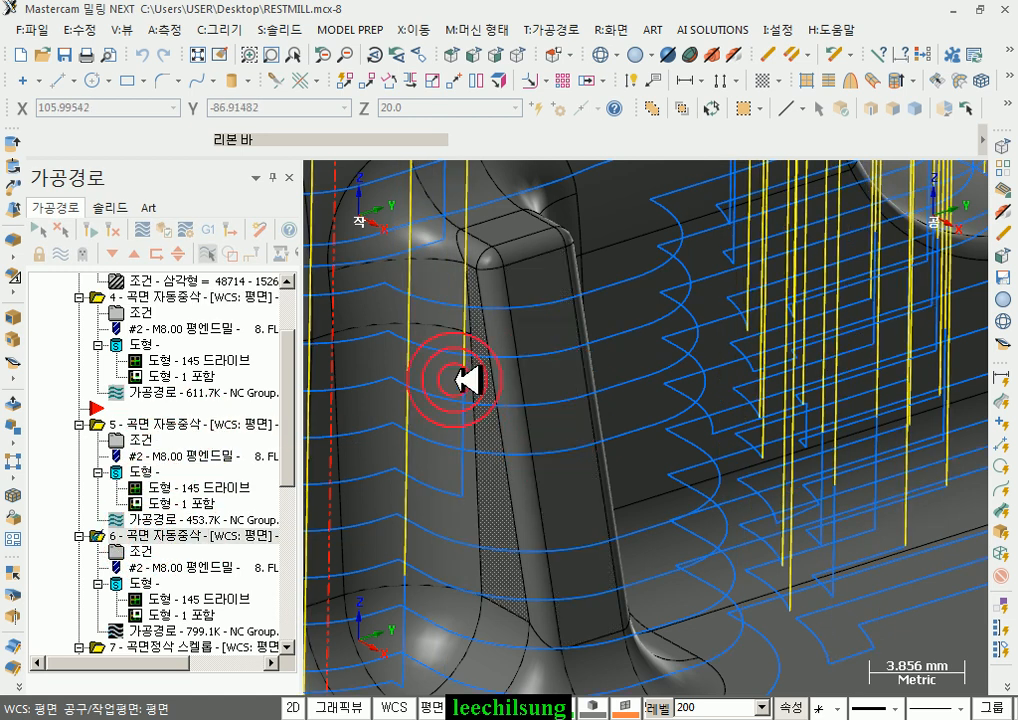
click(114, 297)
click(160, 485)
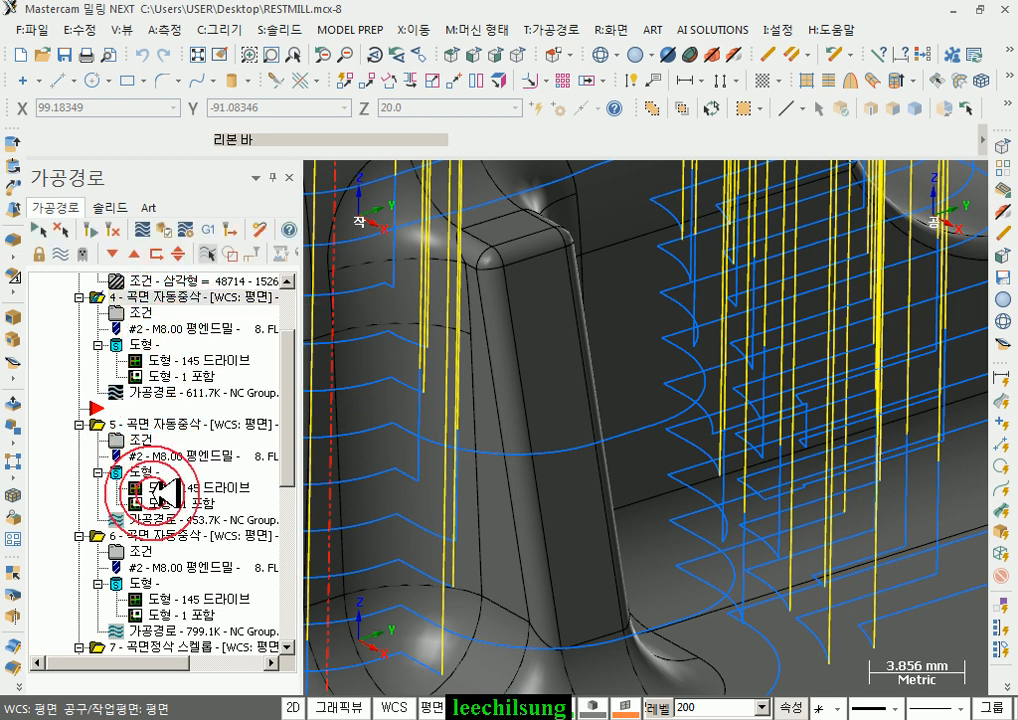
click(120, 538)
click(163, 297)
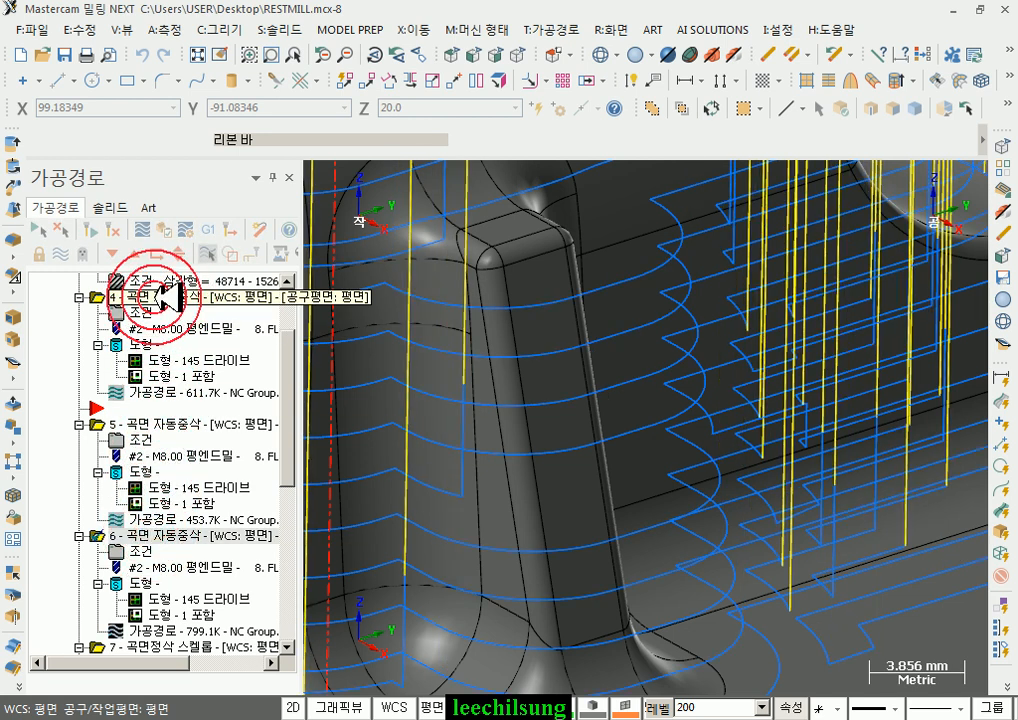
click(163, 425)
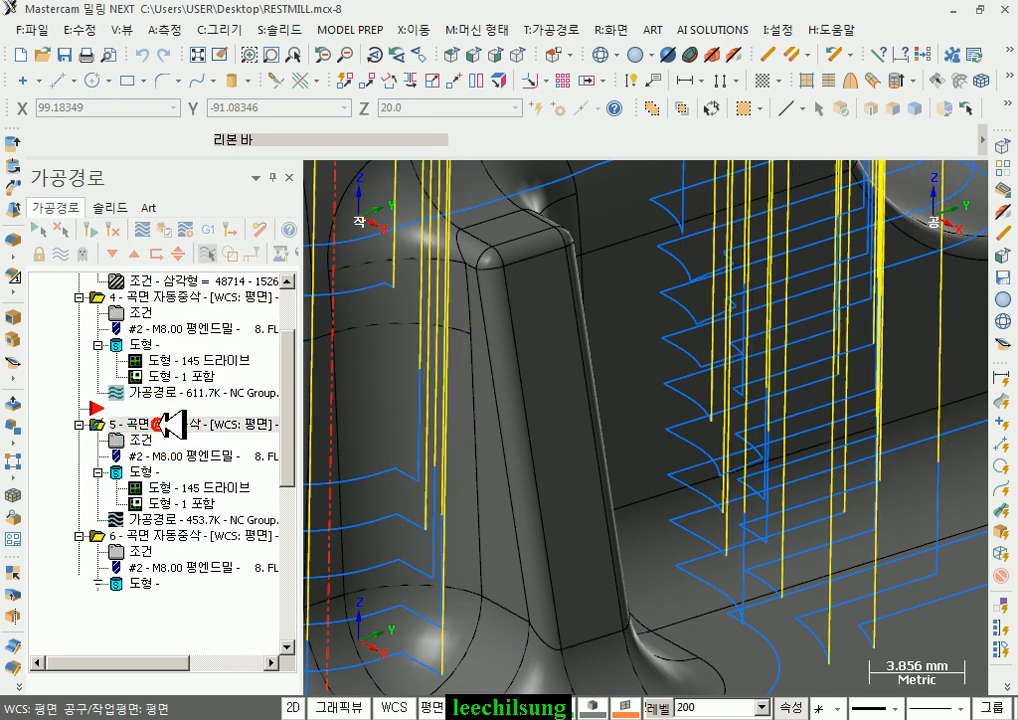
click(163, 538)
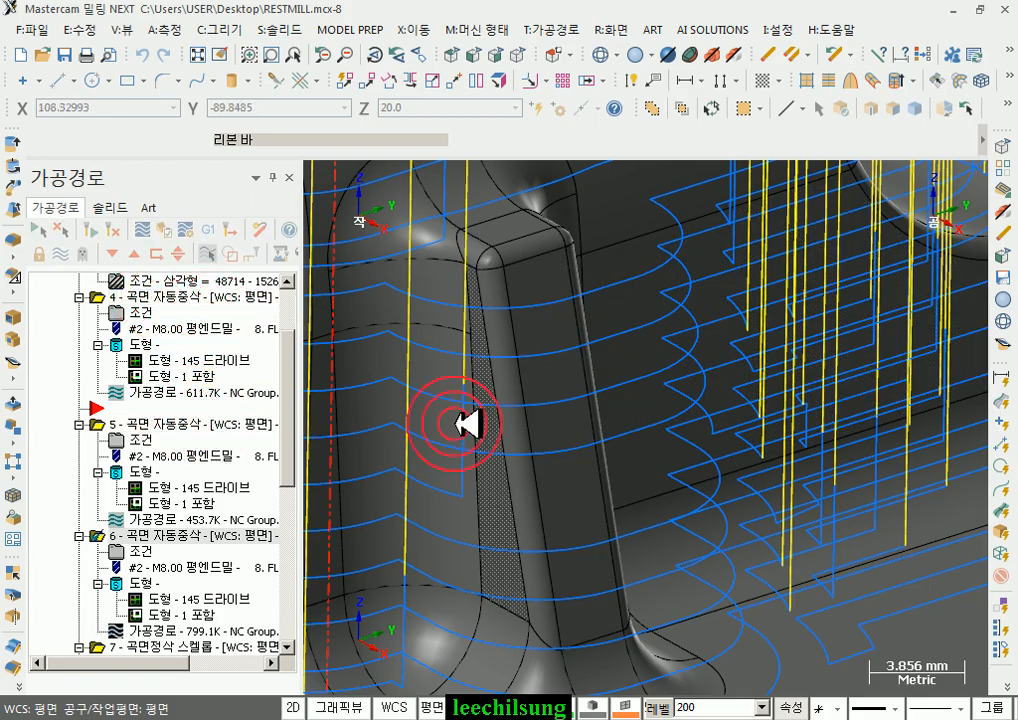
Step: Add the magenta rounded closed contour above the saddle as operation 4's containment boundary (영역 포함) and regenerate its toolpath
scroll(697, 437, down, 2)
scroll(670, 452, down, 2)
middle_drag(643, 470, 685, 538)
scroll(680, 538, down, 2)
middle_drag(570, 441, 723, 284)
scroll(795, 543, down, 2)
scroll(702, 246, up, 2)
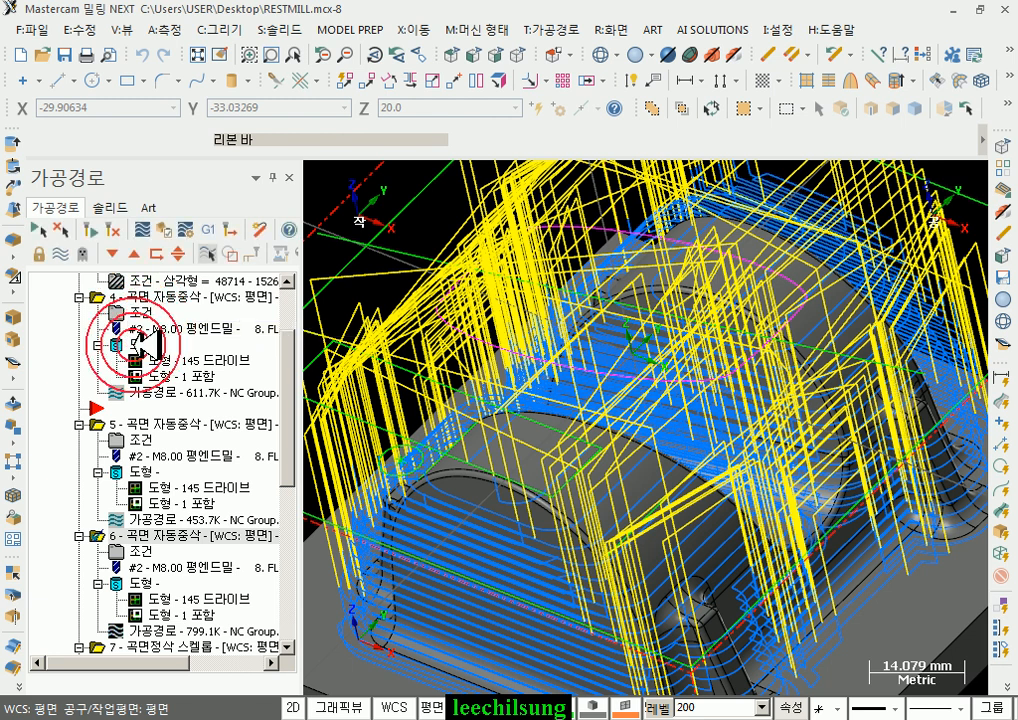
click(140, 345)
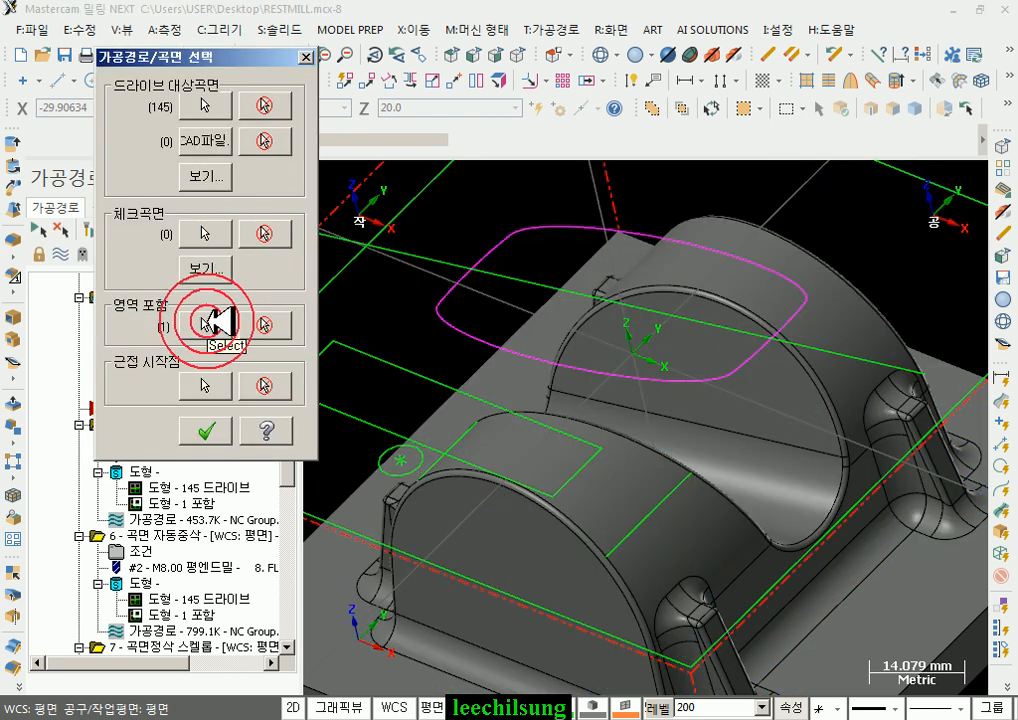
click(222, 322)
click(555, 229)
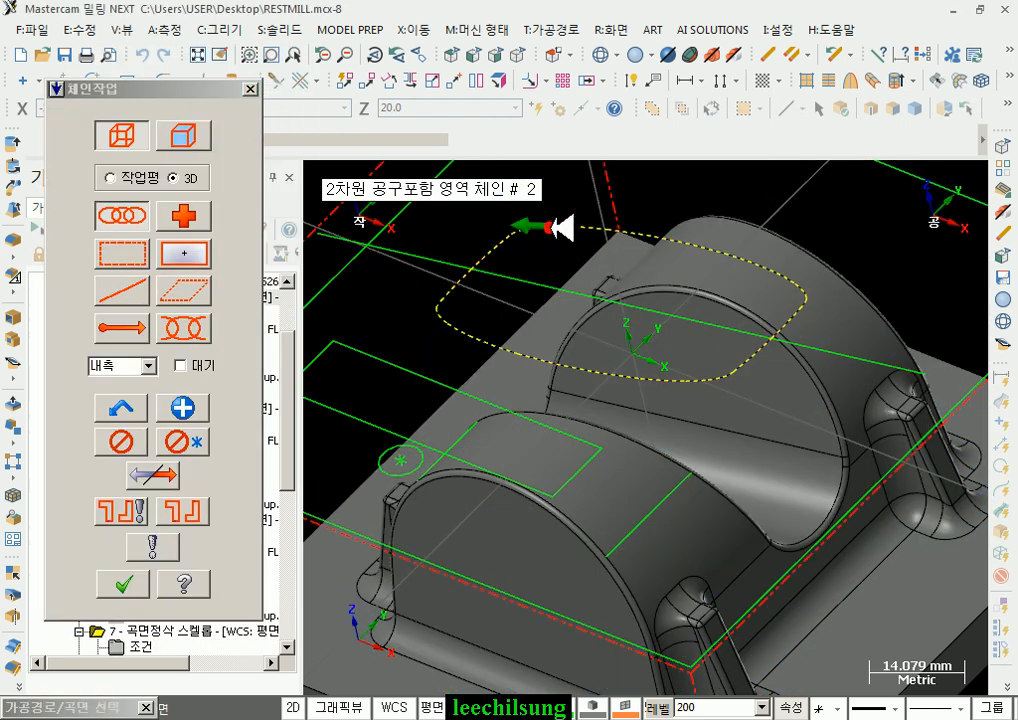
click(125, 583)
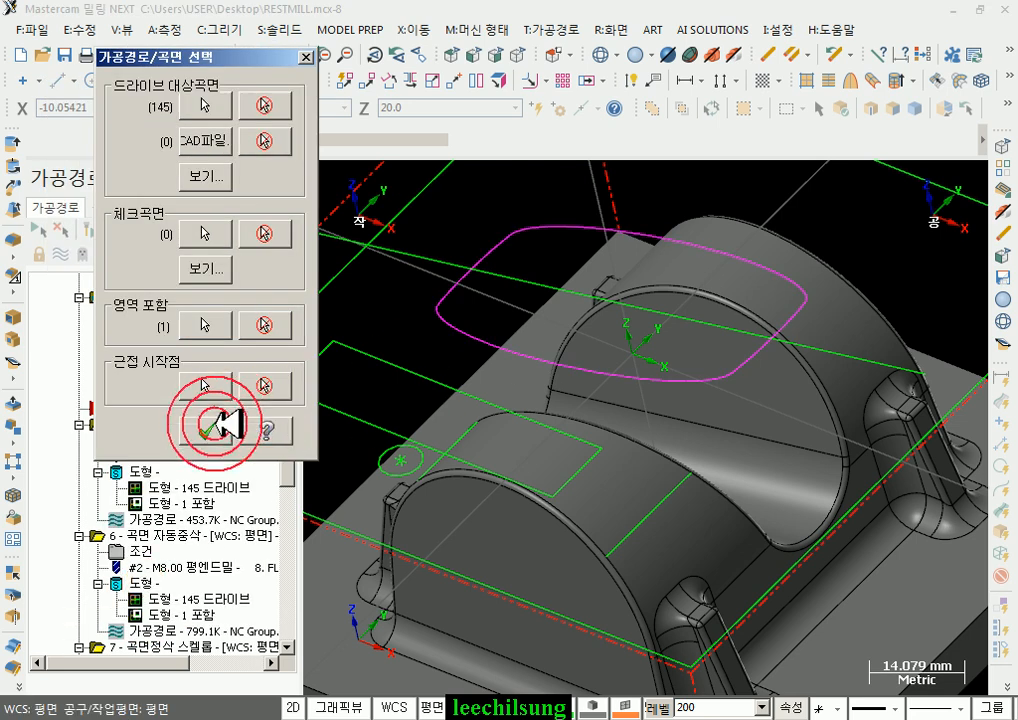
click(206, 425)
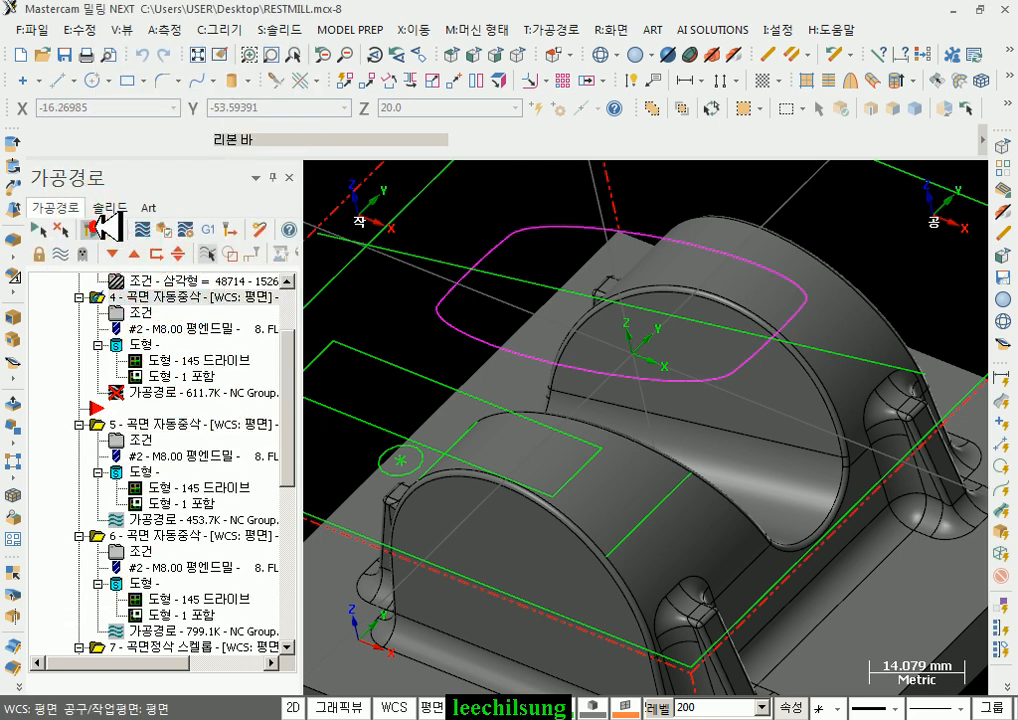
click(91, 230)
Step: Compare operation 4's toolpath with roughing operation 2 over the saddle, including a close front view of the arch's rounded edge
middle_drag(712, 420, 673, 396)
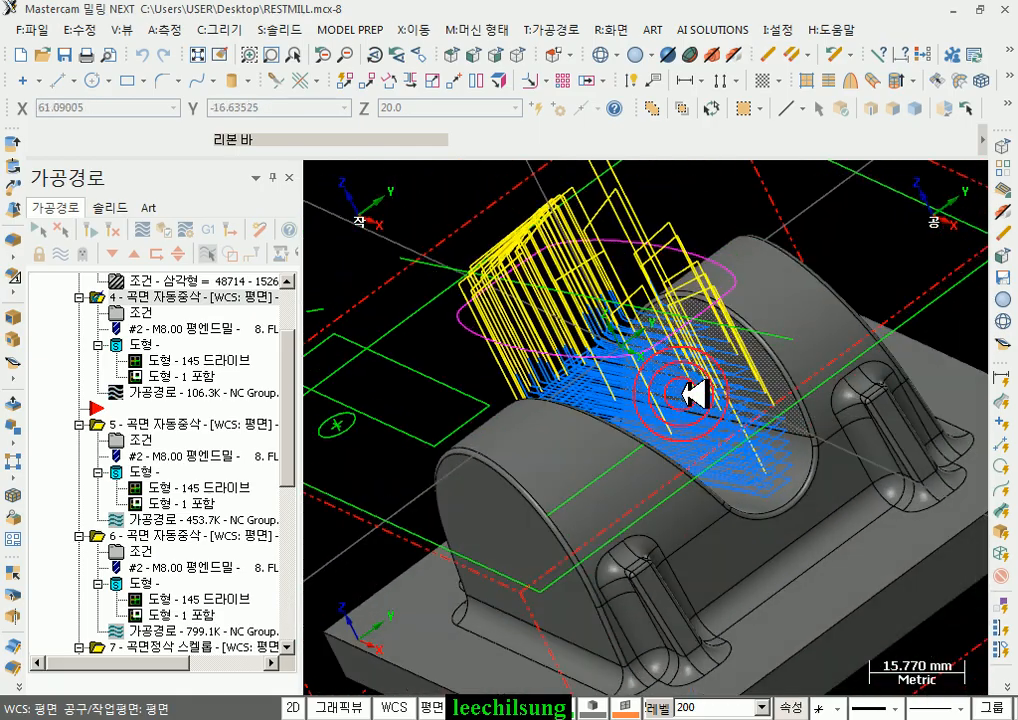
drag(288, 384, 301, 332)
click(195, 343)
click(652, 365)
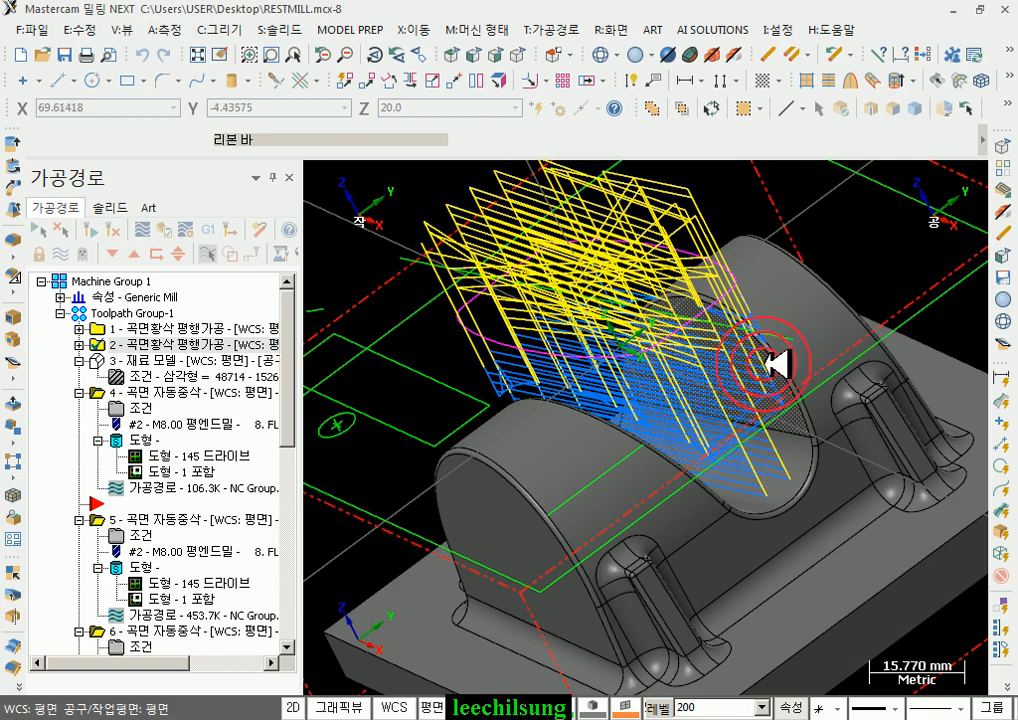
mouse_move(681, 377)
middle_down()
mouse_move(606, 360)
mouse_move(690, 369)
middle_up()
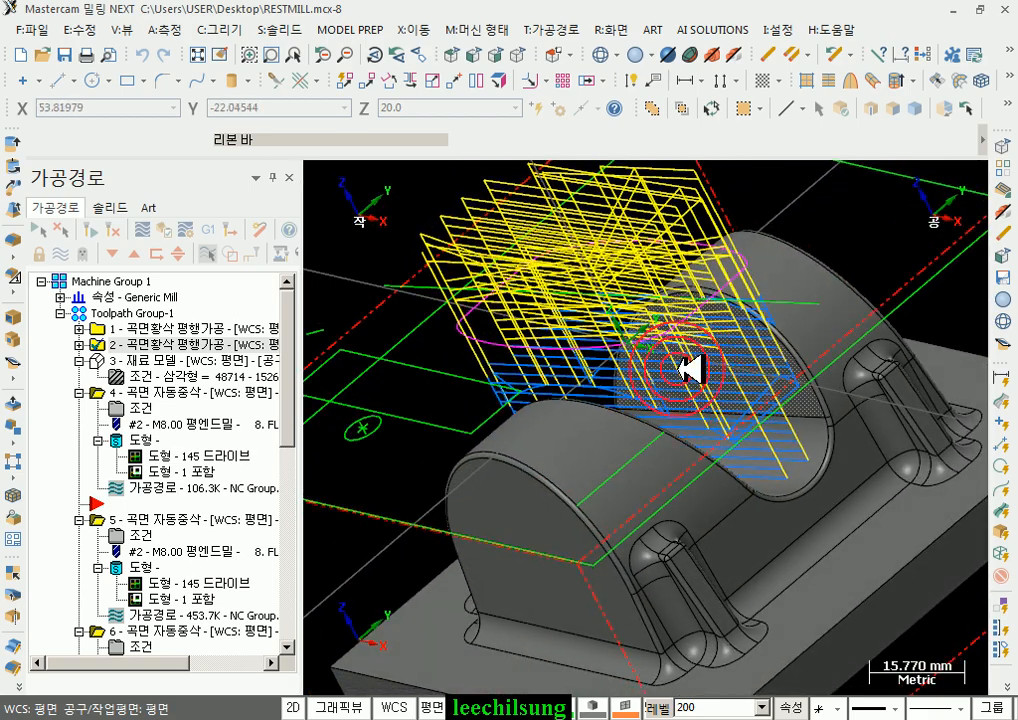
click(170, 395)
mouse_move(466, 404)
middle_down()
mouse_move(643, 382)
mouse_move(663, 375)
mouse_move(673, 348)
mouse_move(570, 461)
middle_up()
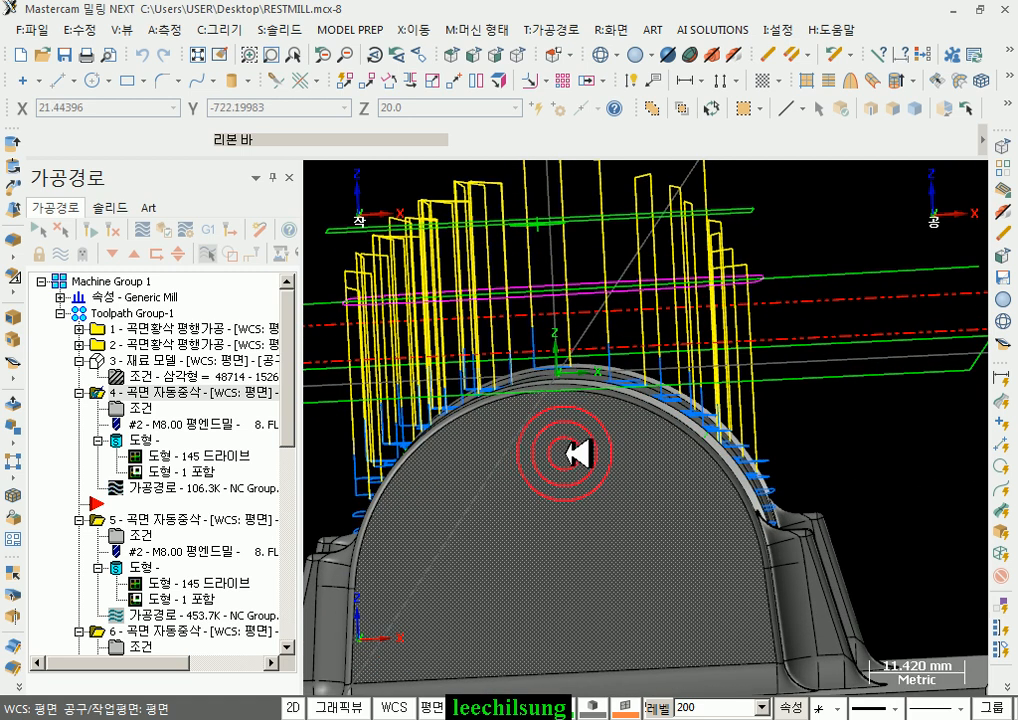
click(155, 346)
scroll(762, 398, up, 4)
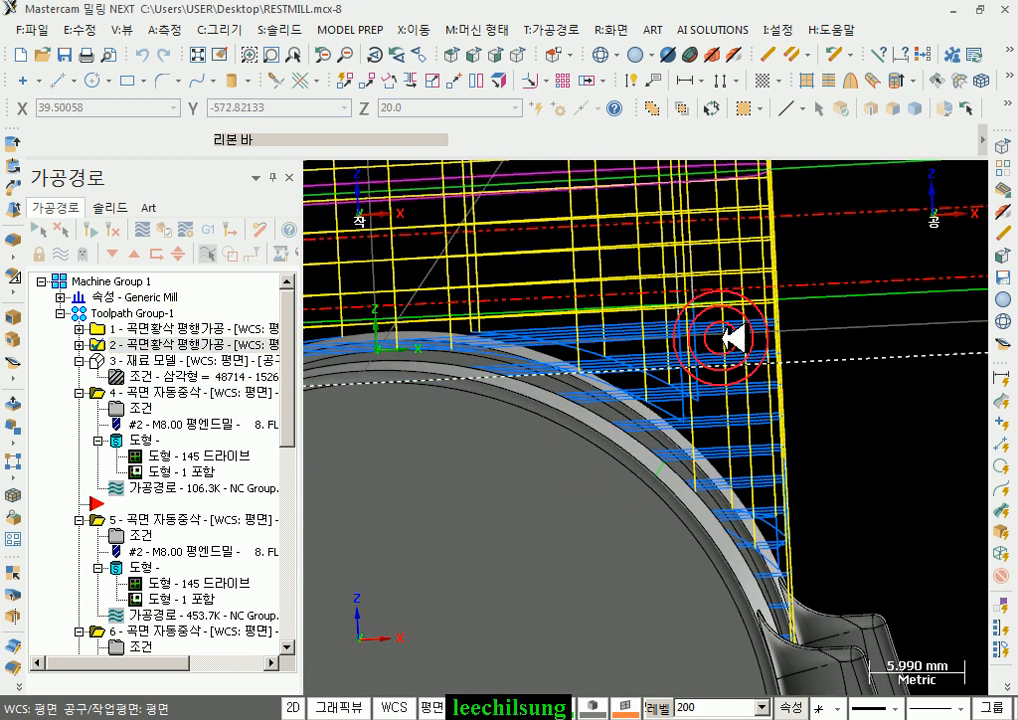
click(160, 393)
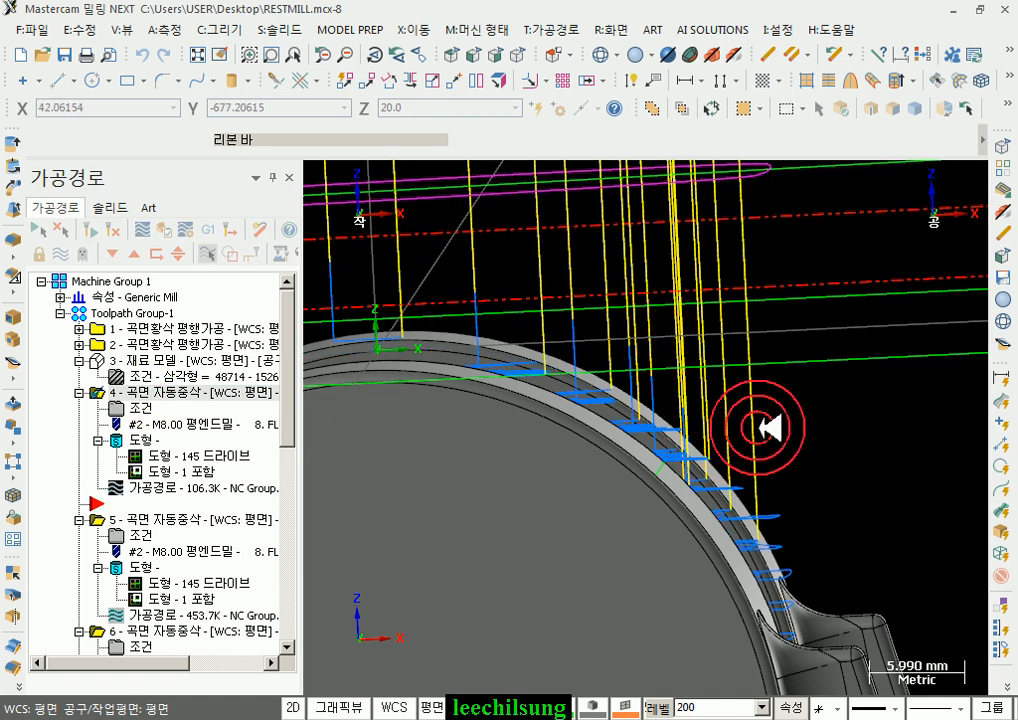
drag(768, 374, 767, 436)
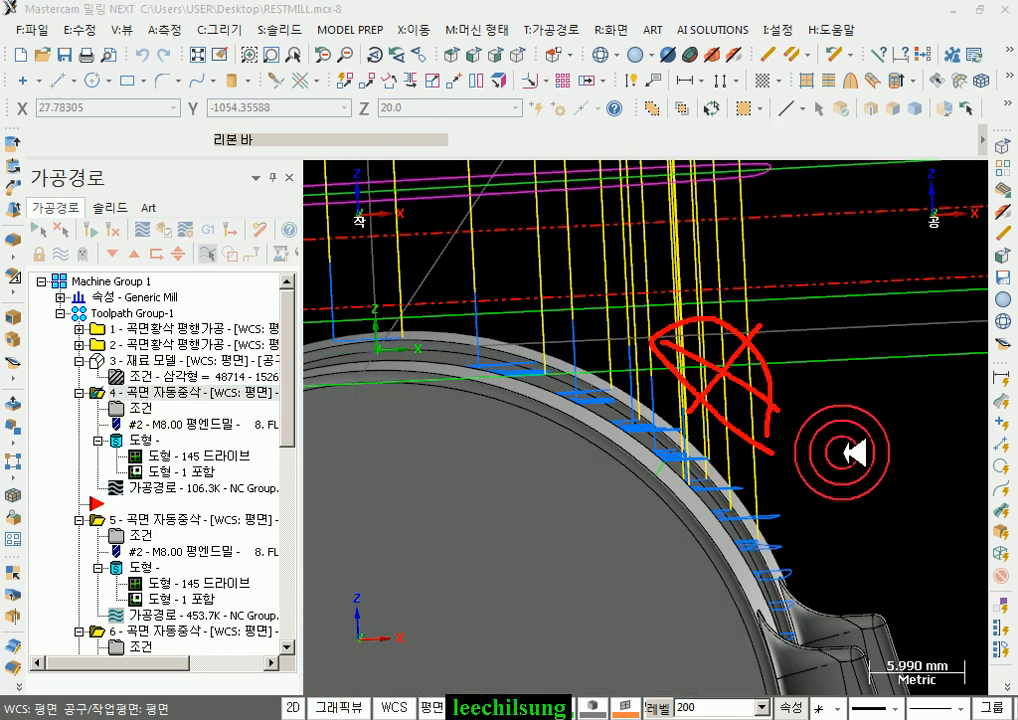
drag(133, 345, 263, 347)
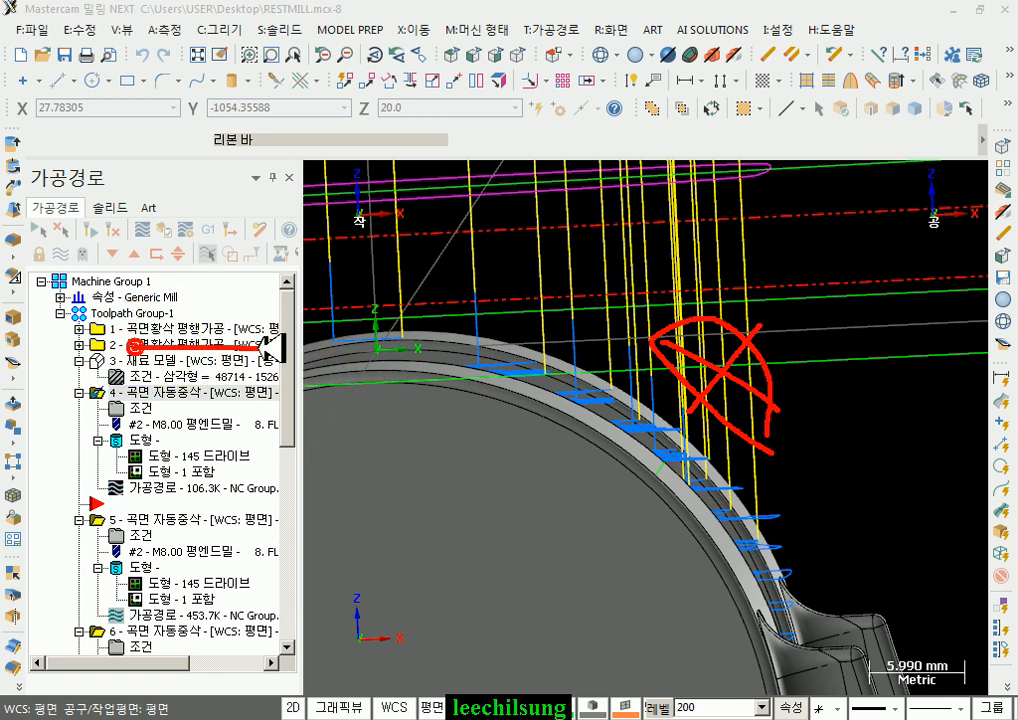
drag(120, 398, 190, 397)
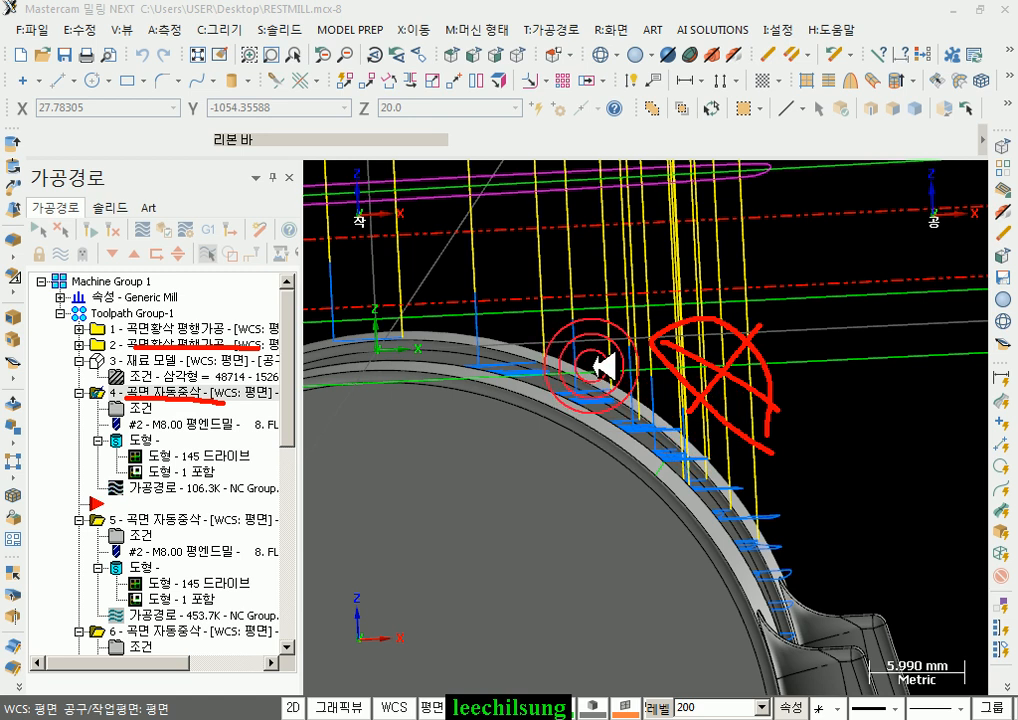
drag(770, 481, 577, 327)
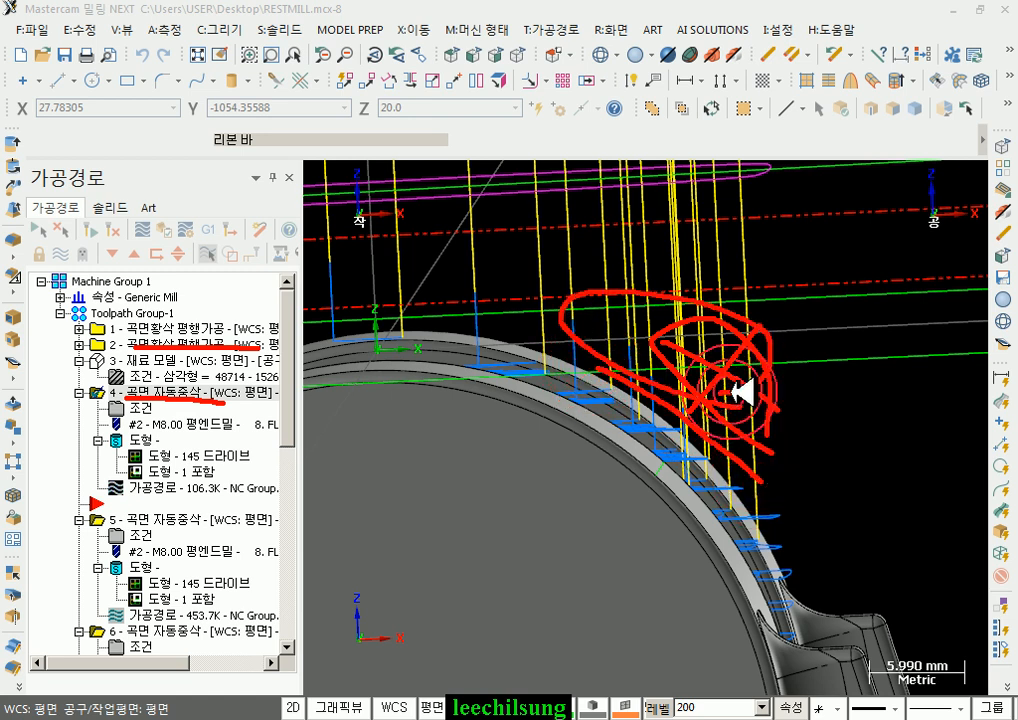
right_click(707, 302)
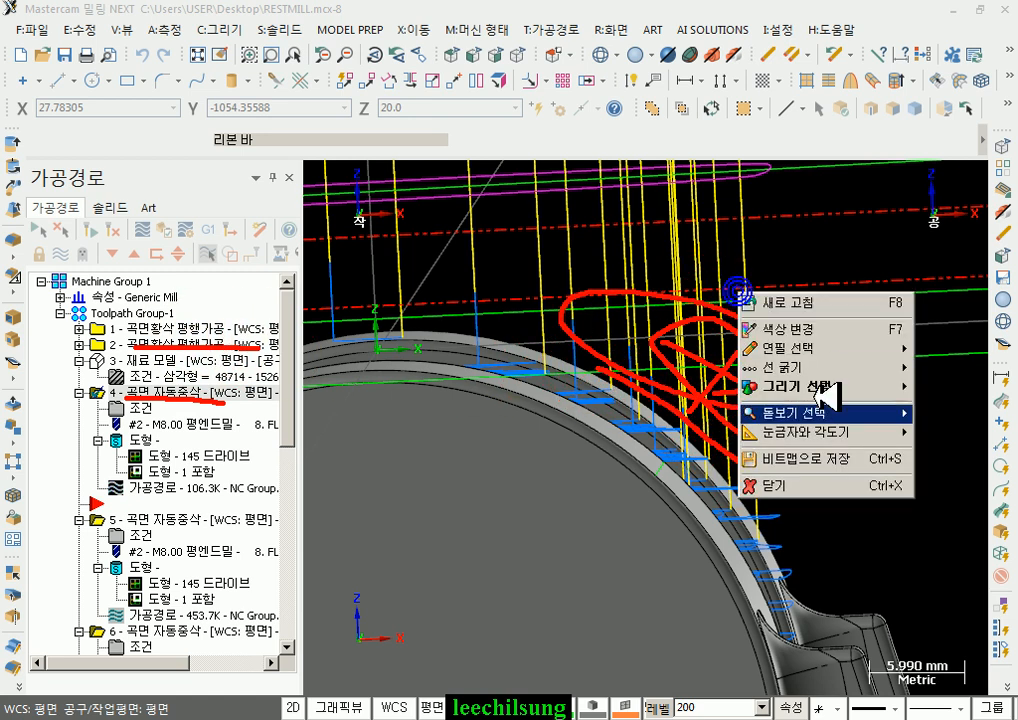
click(801, 483)
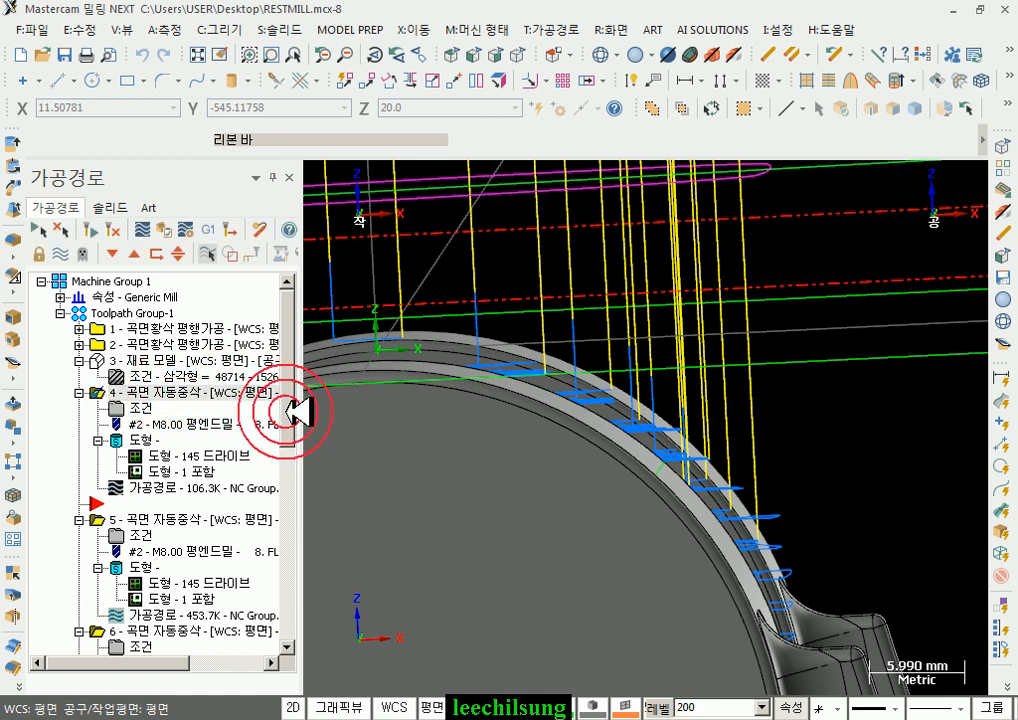
Step: Replace operation 5's containment boundary with the magenta rounded contour above the saddle
drag(287, 411, 291, 443)
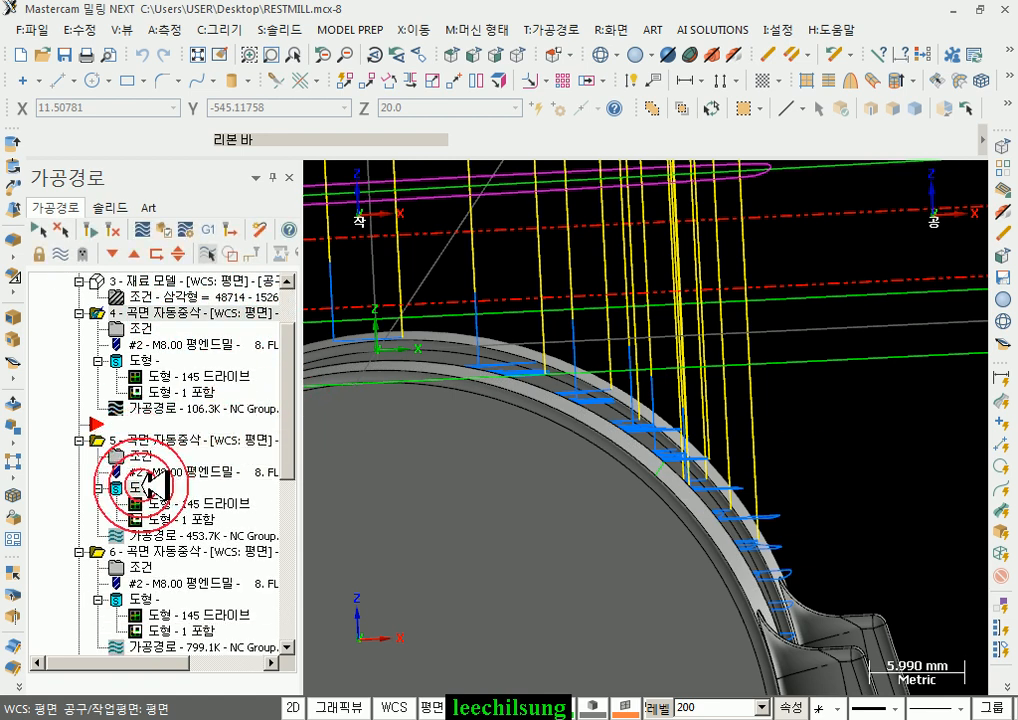
click(135, 487)
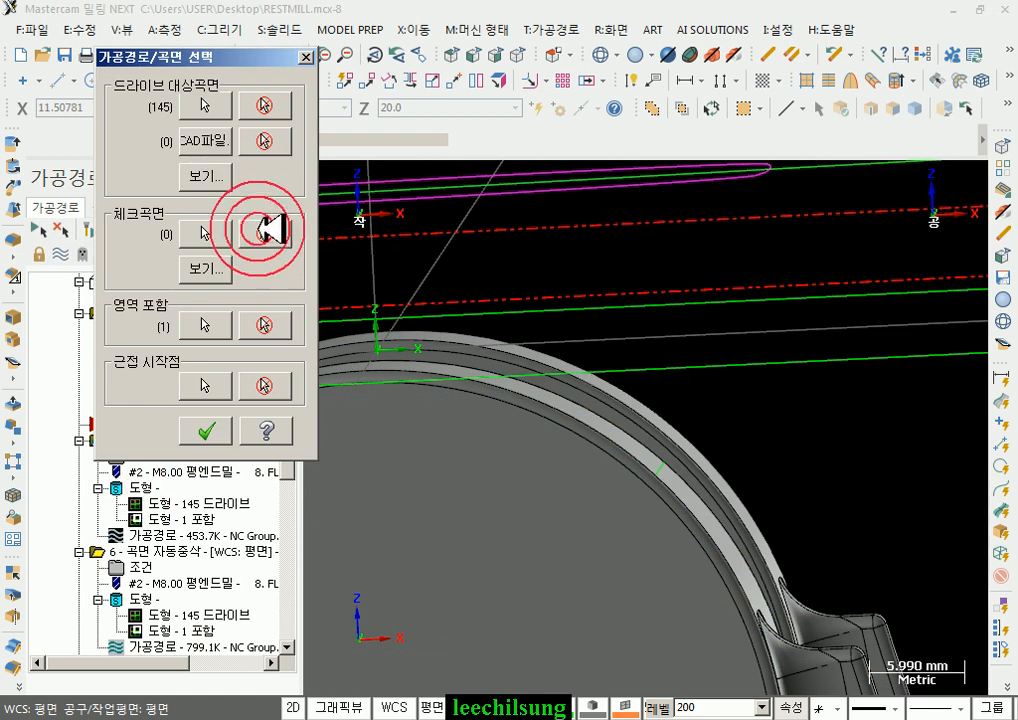
click(262, 325)
click(221, 325)
scroll(727, 313, down, 2)
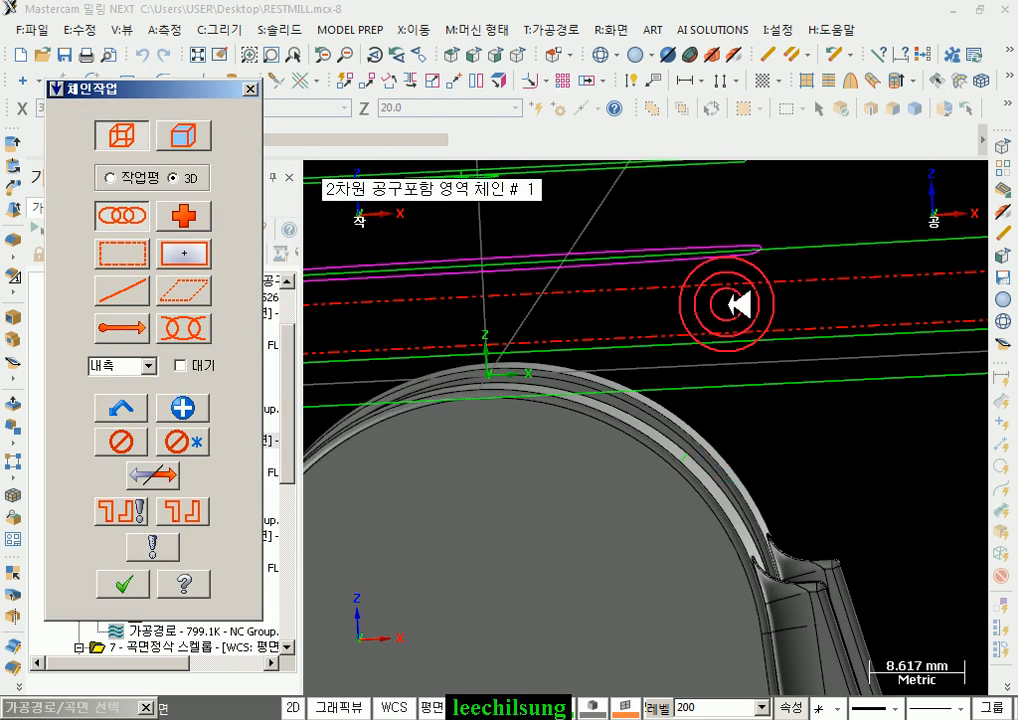
click(720, 258)
click(123, 584)
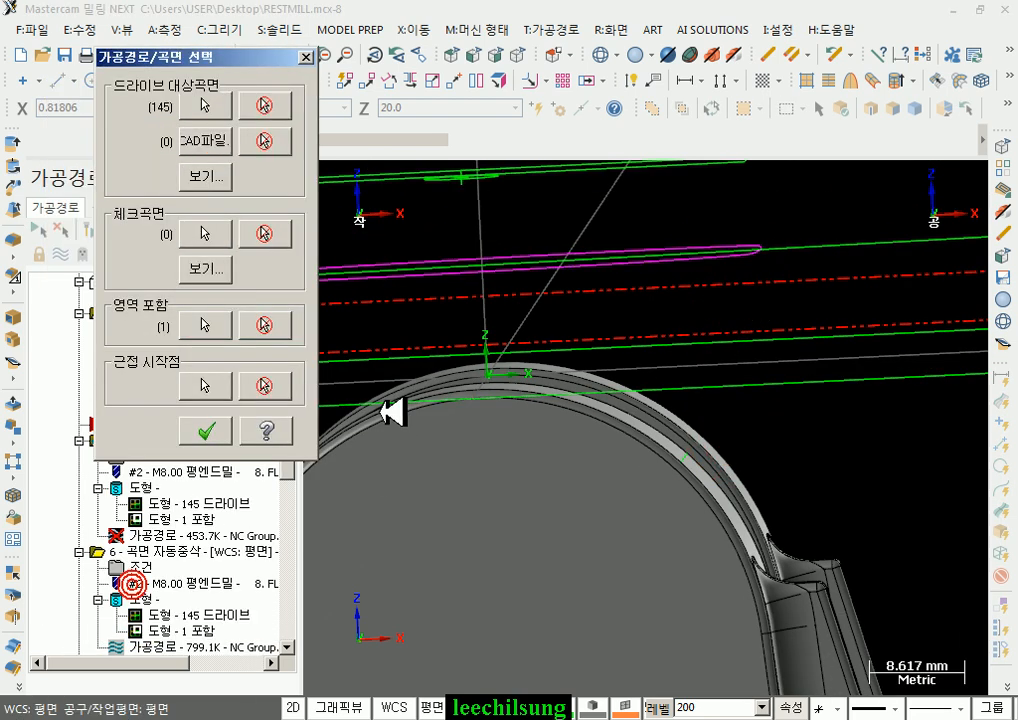
Step: Replace operation 6's containment boundary with the same magenta contour and regenerate the outdated toolpaths of operations 5 and 6
click(140, 565)
click(147, 600)
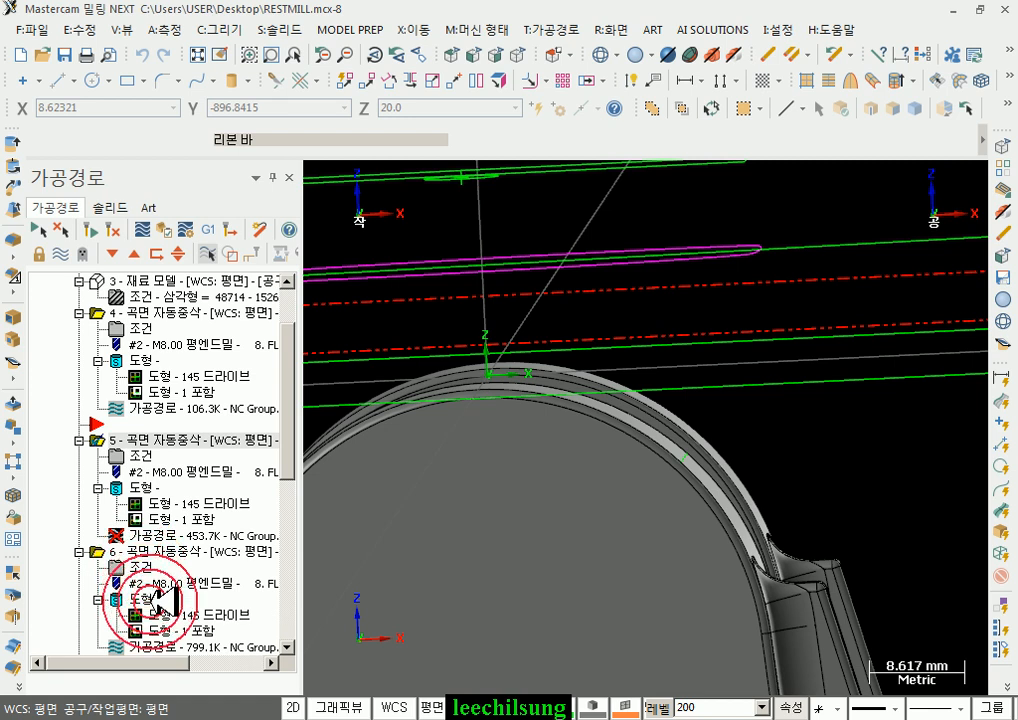
click(146, 601)
click(264, 324)
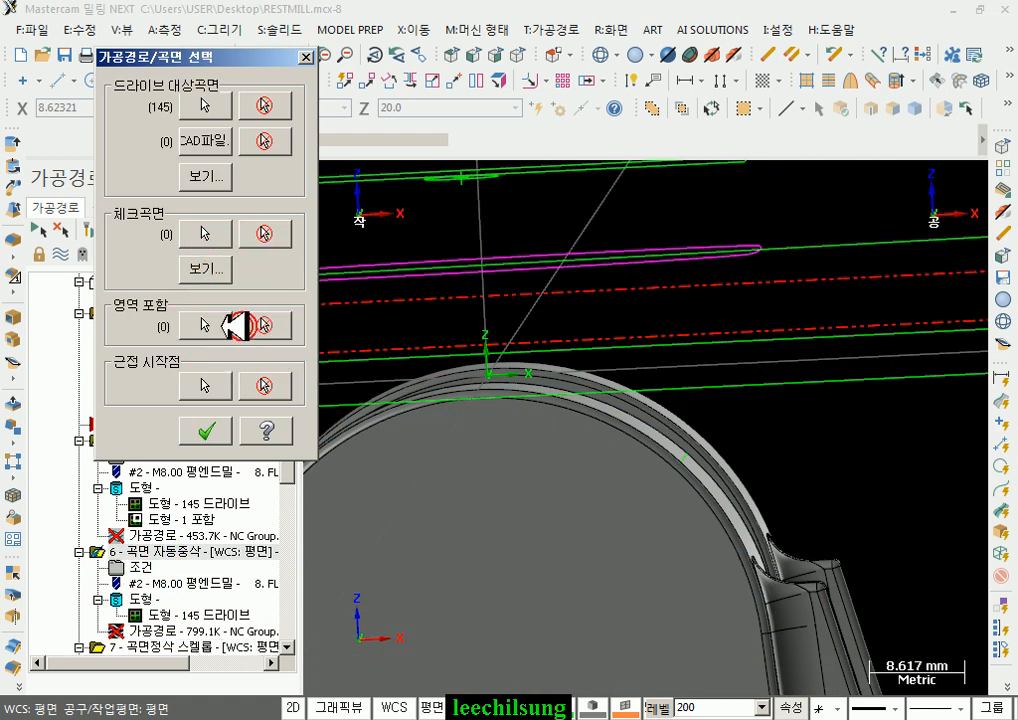
click(205, 324)
click(448, 274)
click(160, 577)
click(206, 427)
click(108, 236)
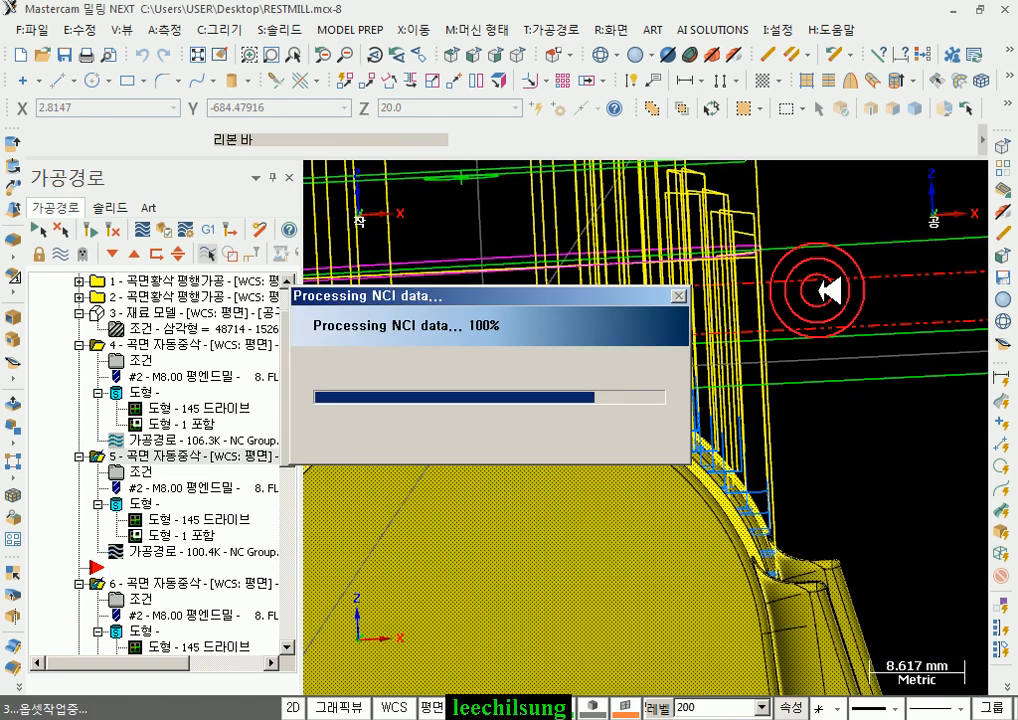
Step: Compare the toolpaths of operations 4, 5 and 6 within the magenta boundary over the saddle
scroll(840, 291, down, 1)
middle_drag(845, 291, 734, 357)
click(174, 346)
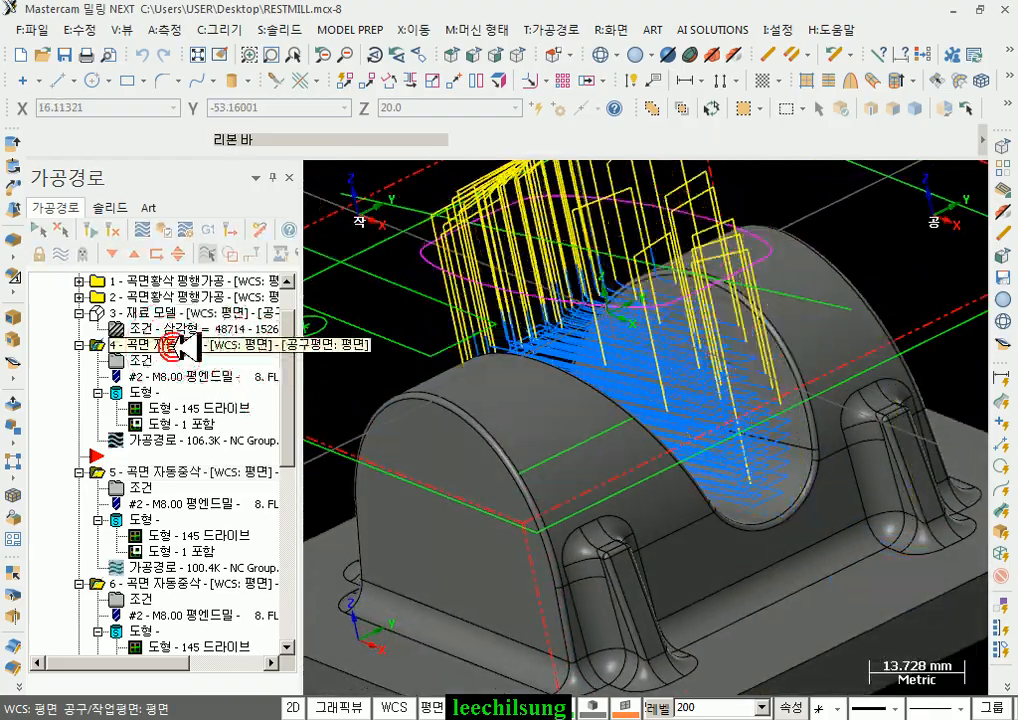
middle_drag(807, 405, 838, 421)
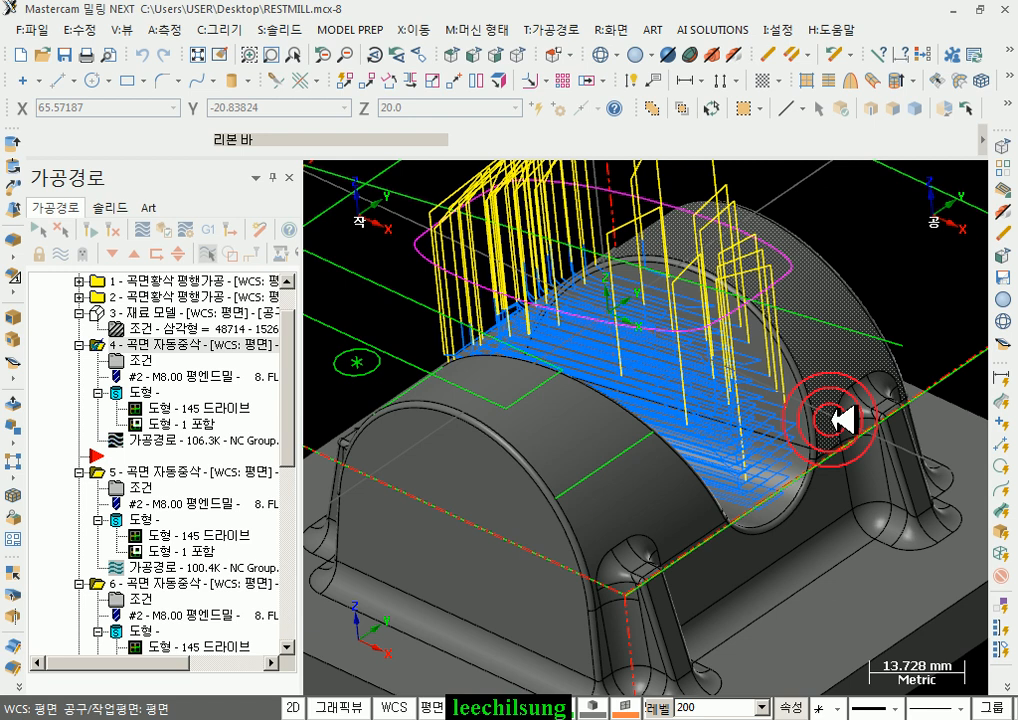
click(157, 471)
middle_drag(705, 413, 659, 393)
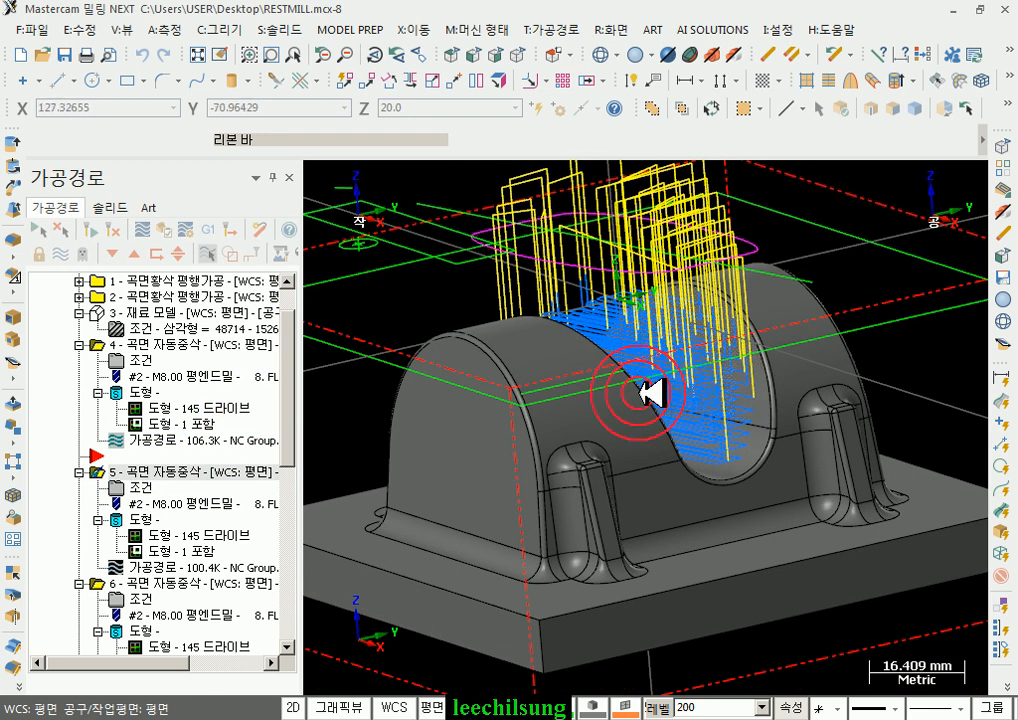
click(186, 580)
mouse_move(625, 391)
middle_down()
mouse_move(570, 385)
mouse_move(681, 397)
mouse_move(647, 386)
mouse_move(742, 342)
mouse_move(695, 332)
mouse_move(815, 348)
mouse_move(536, 398)
middle_up()
Step: Examine the saddle's side wall near the rounded arch edge up close and compare how operations 5 and 6 cover it
scroll(712, 341, up, 2)
scroll(800, 345, up, 5)
click(115, 472)
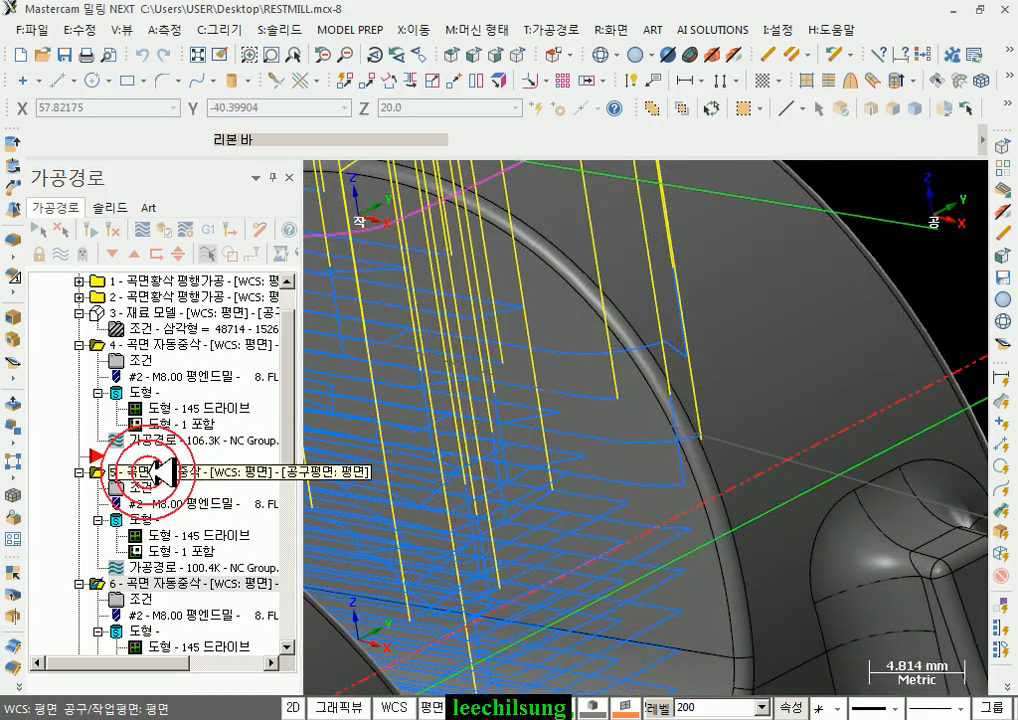
click(140, 582)
scroll(675, 382, up, 1)
middle_drag(675, 382, 666, 448)
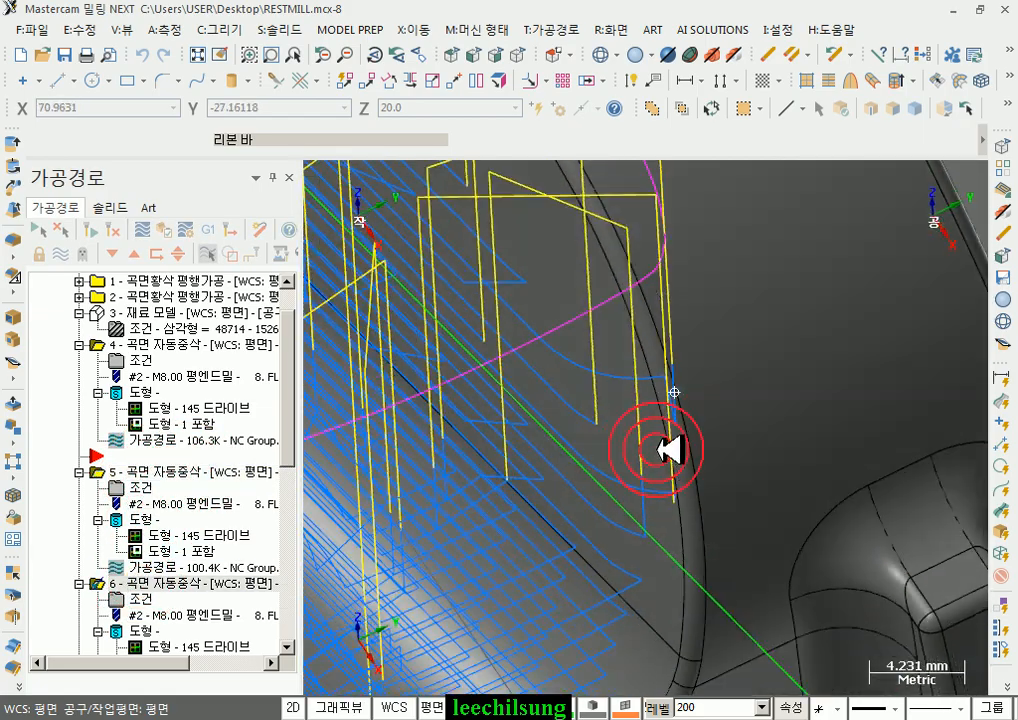
scroll(663, 427, up, 5)
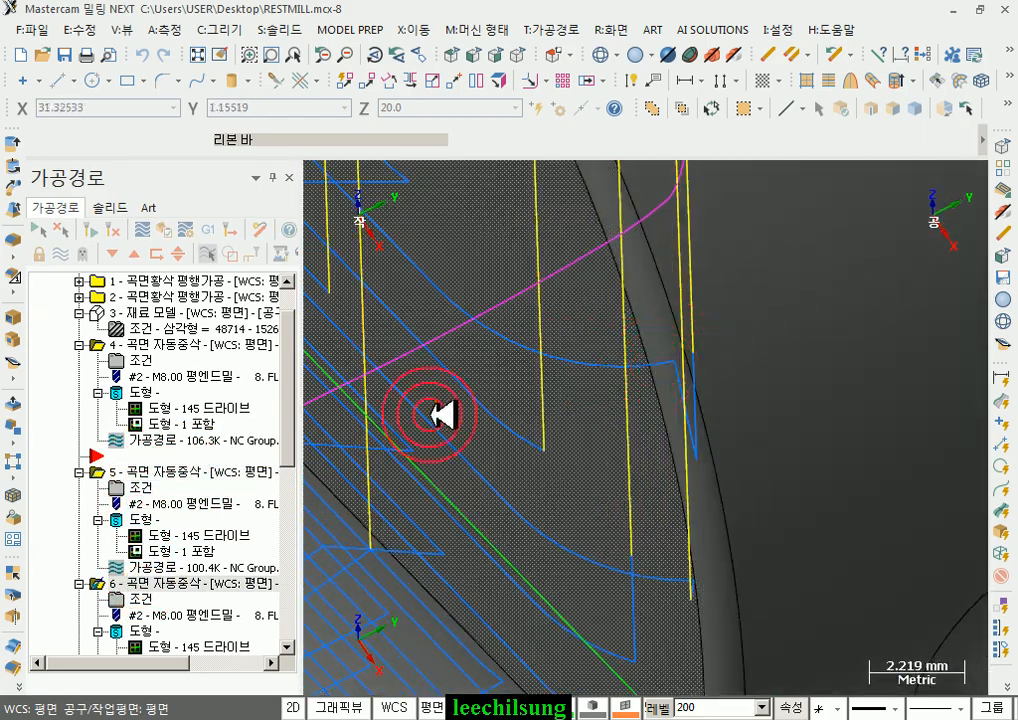
click(170, 472)
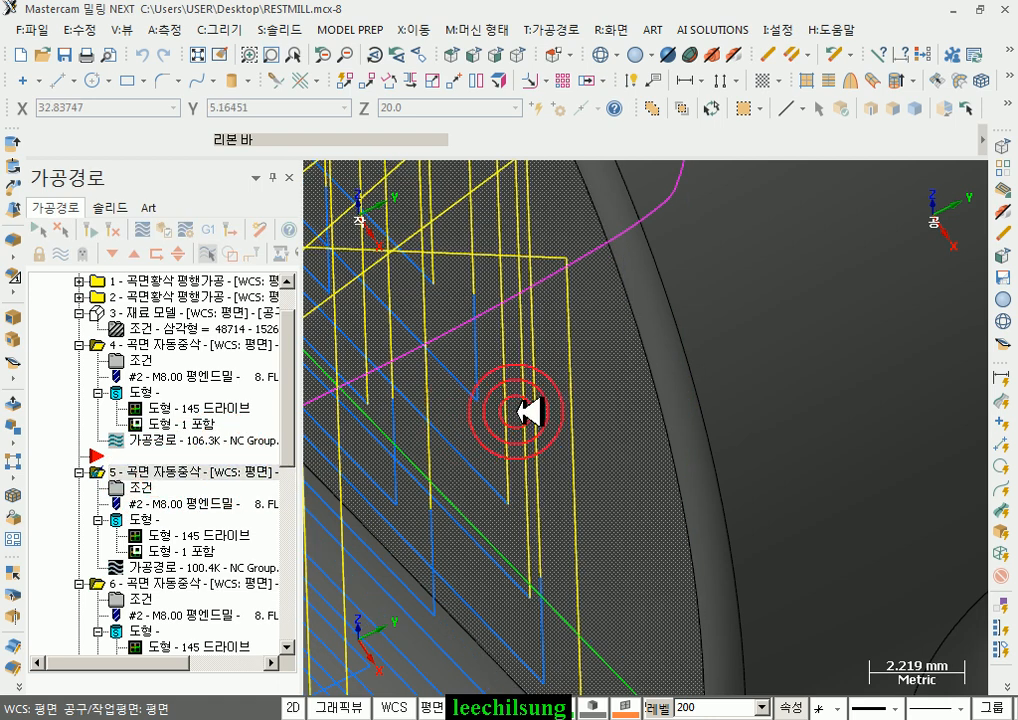
middle_drag(612, 368, 893, 447)
scroll(893, 440, down, 4)
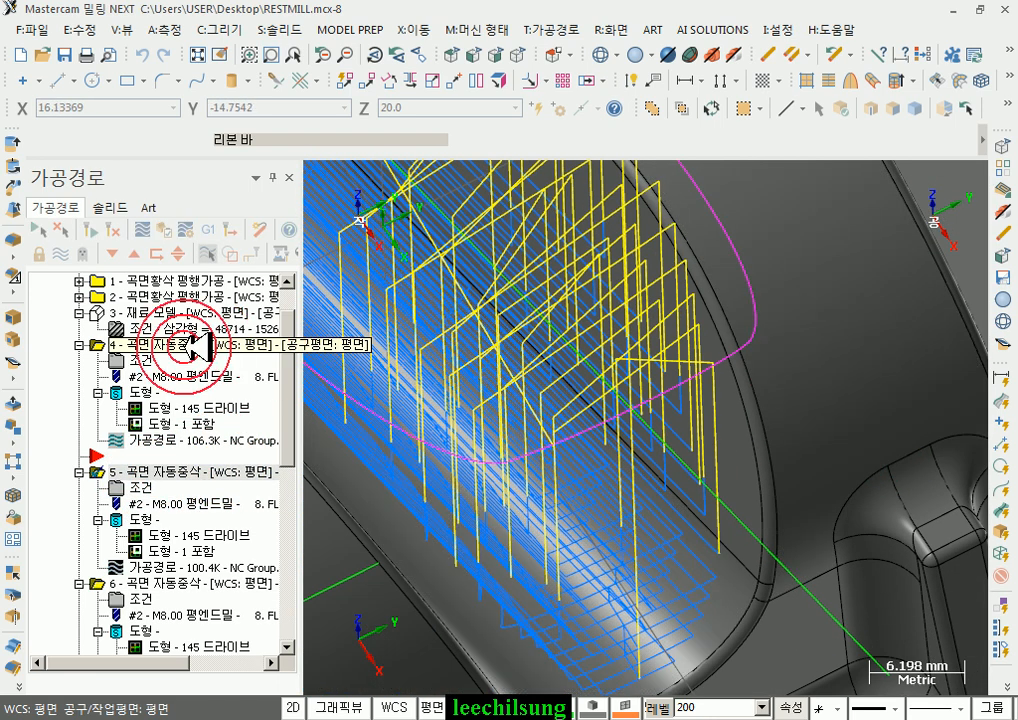
Step: Review operation 4's toolpath on the saddle from several viewing angles
click(176, 345)
middle_drag(718, 432, 642, 406)
scroll(711, 409, down, 2)
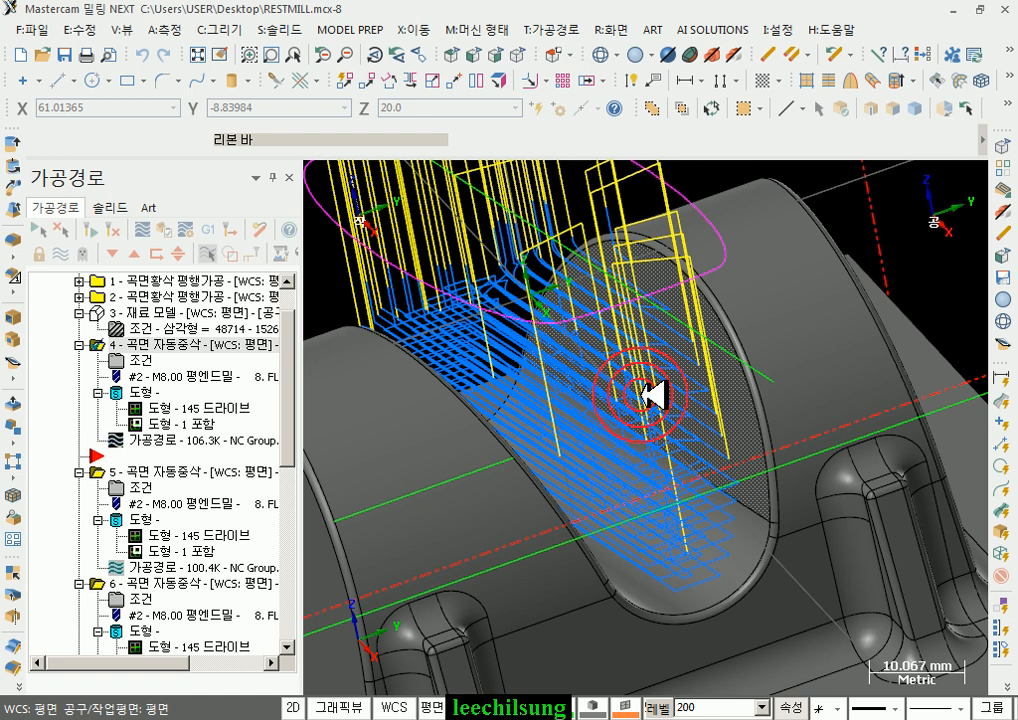
scroll(545, 416, down, 1)
middle_drag(545, 416, 613, 386)
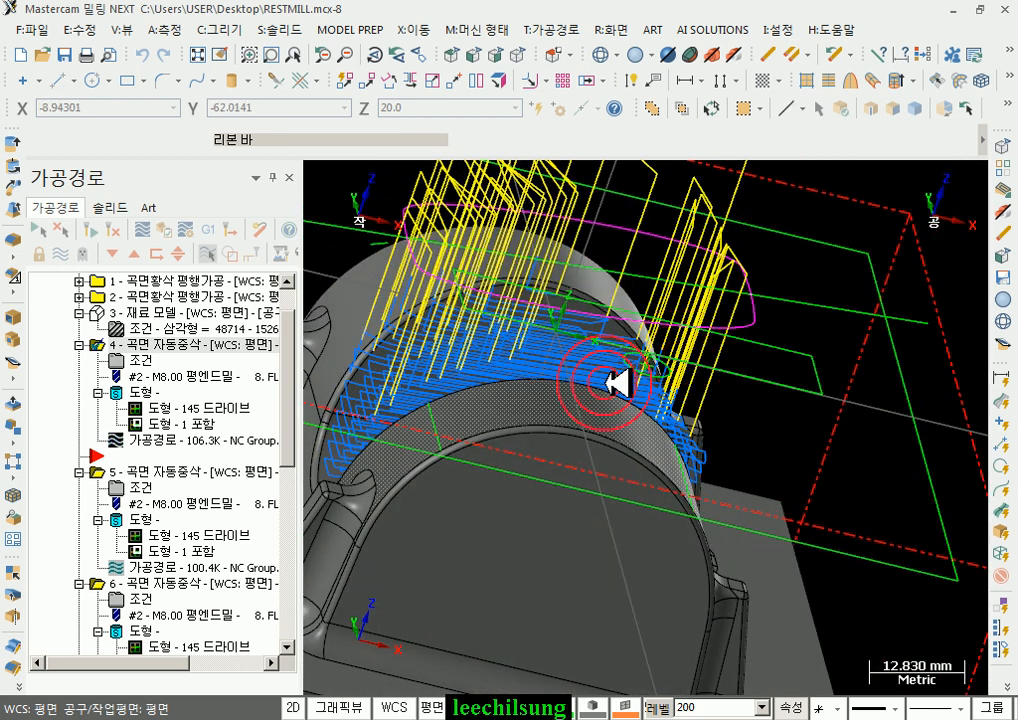
Step: Open operation 5's parameters and examine its path extension length (경로확장 길이) alongside the ignore-small-uncut-areas option (작은 미절삭 부위 무시) and its distance
click(118, 487)
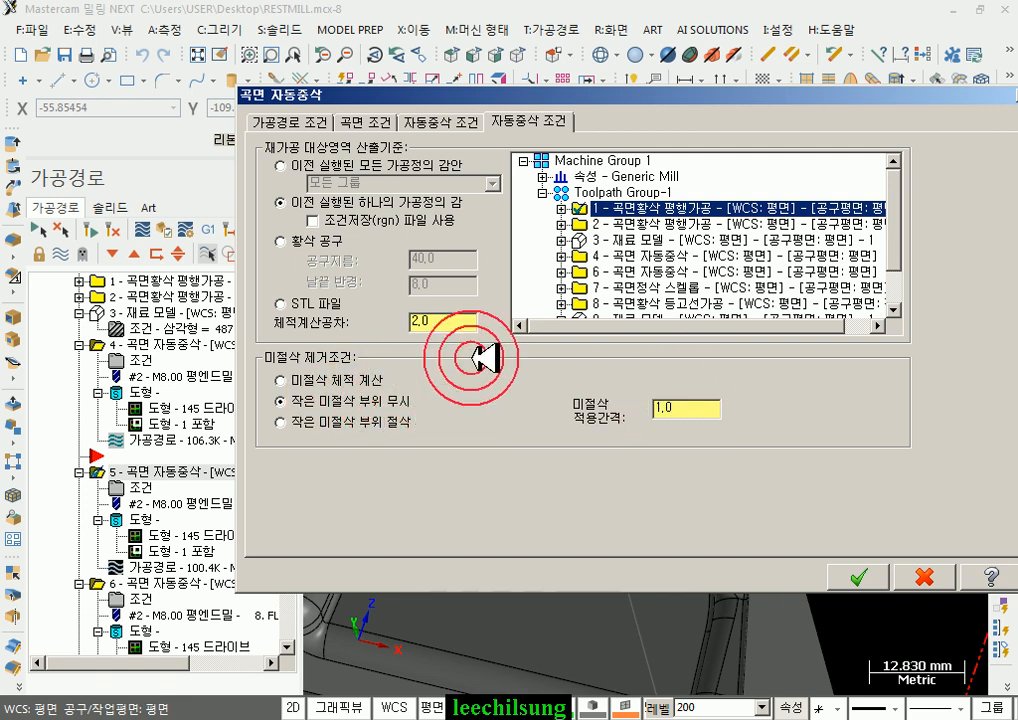
click(445, 120)
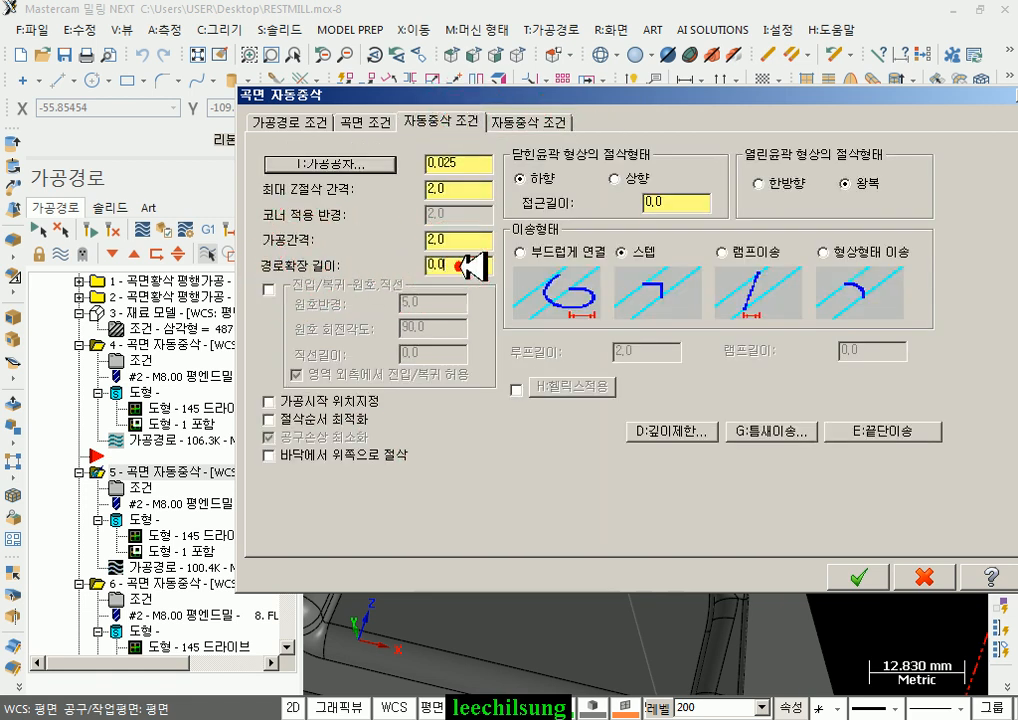
click(394, 370)
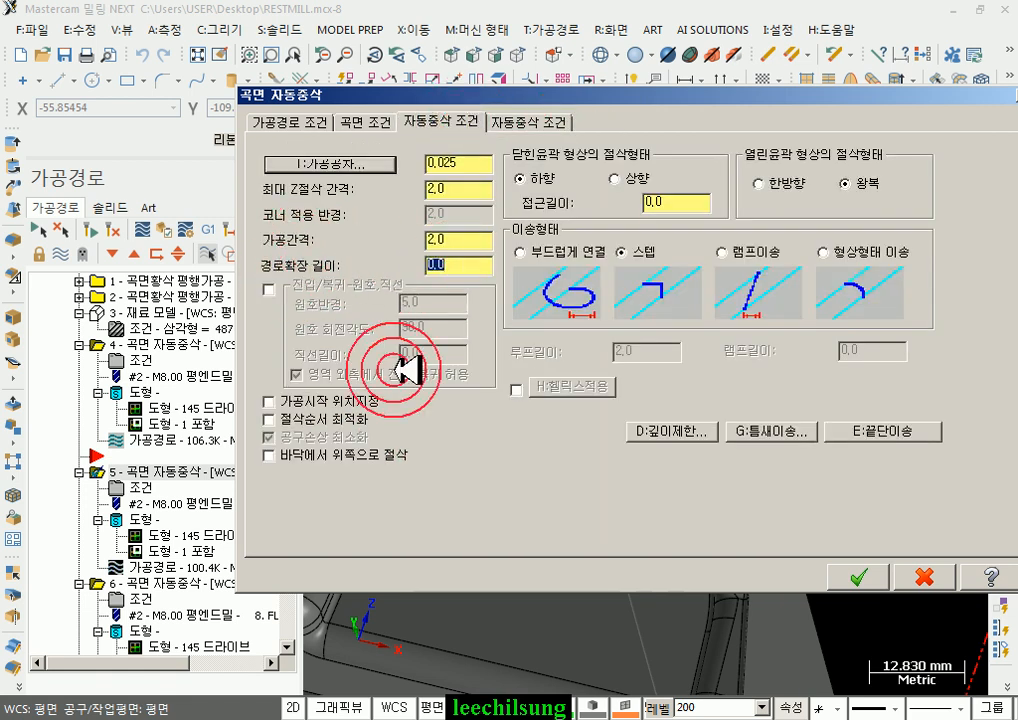
click(530, 122)
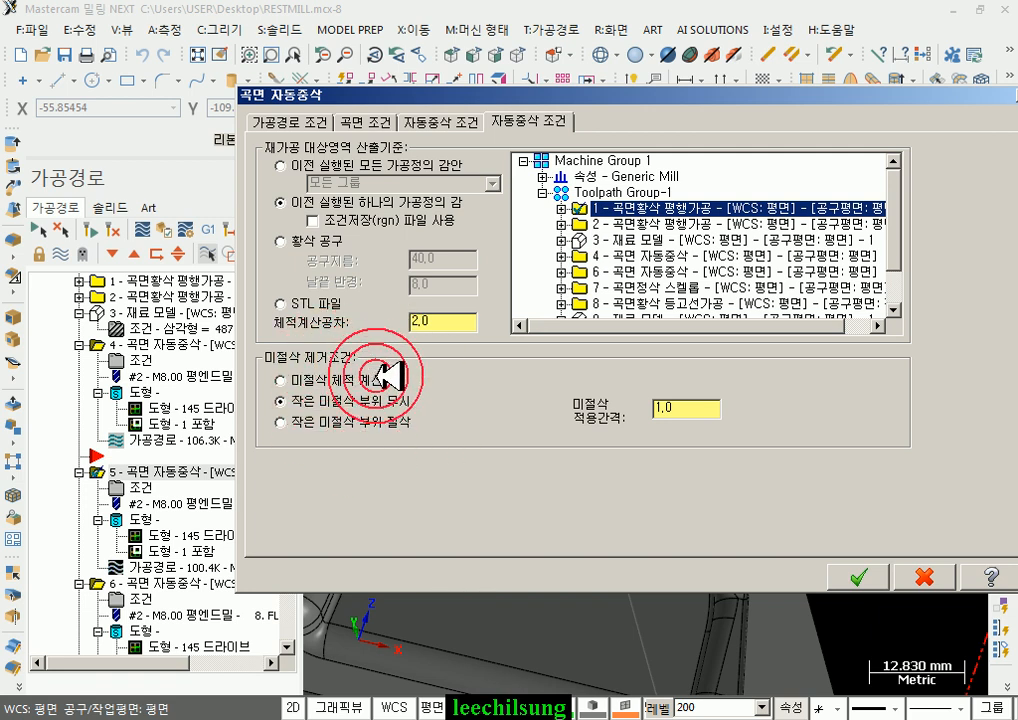
click(466, 120)
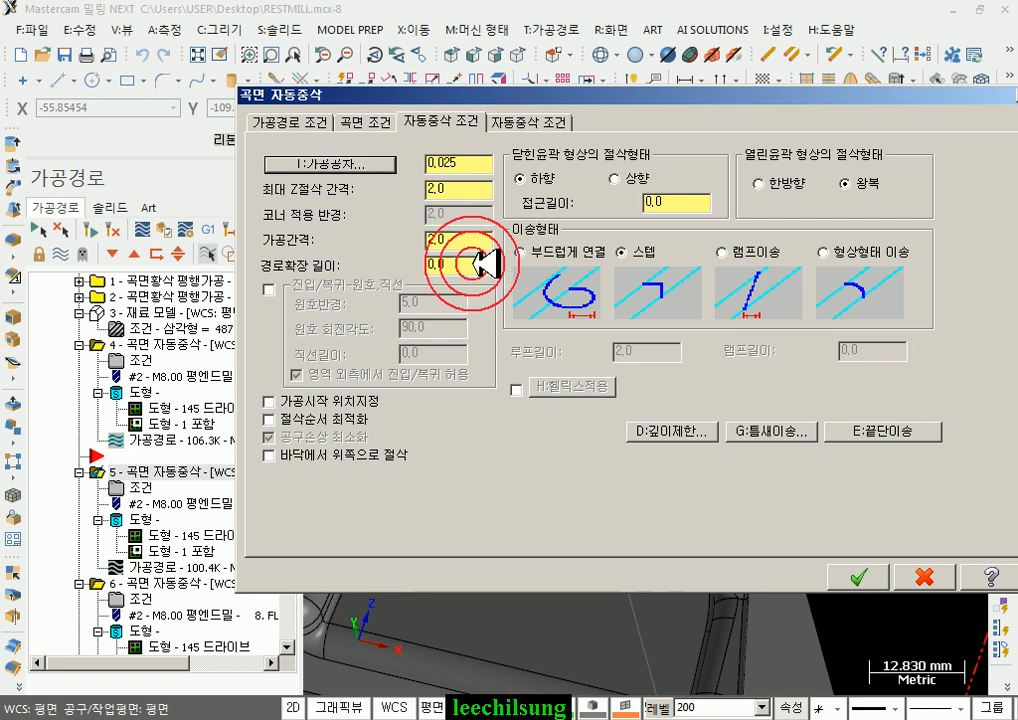
click(522, 121)
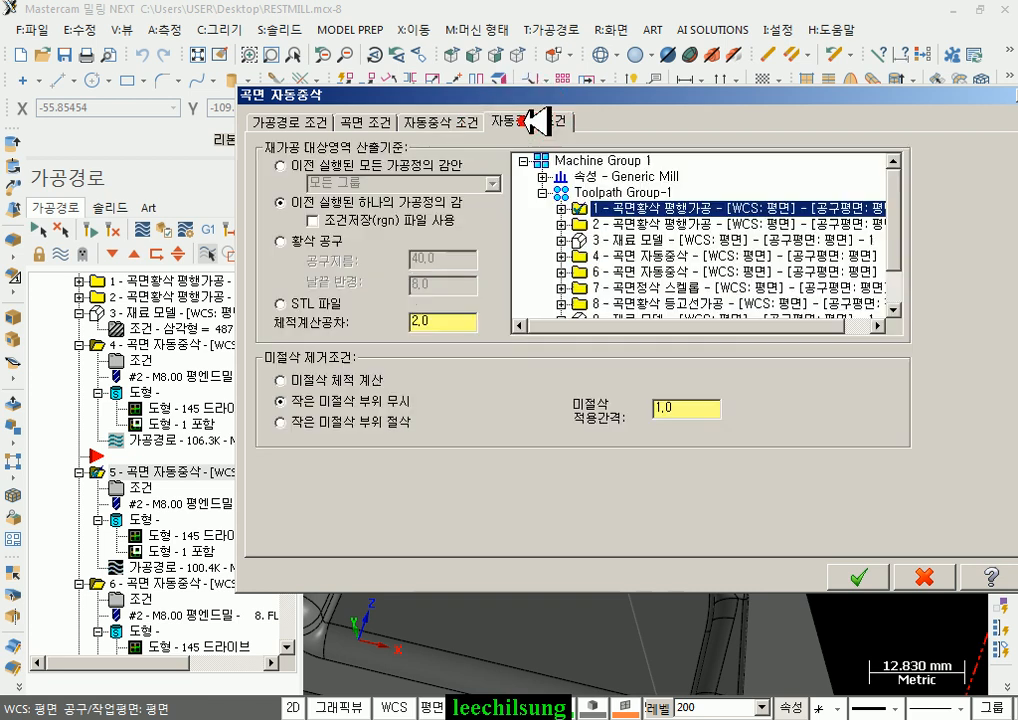
click(341, 400)
click(662, 408)
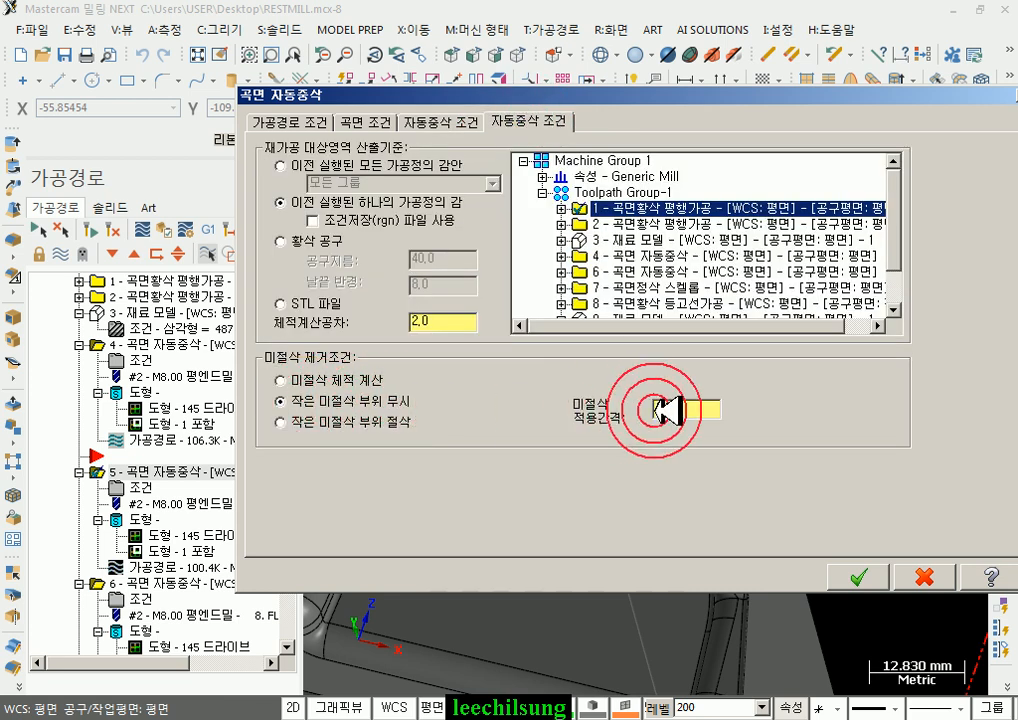
Step: Set operation 5's path extension length (경로확장 길이) to 1.0 and compare it with the uncut-stock distance (미절삭 적용간격)
click(455, 126)
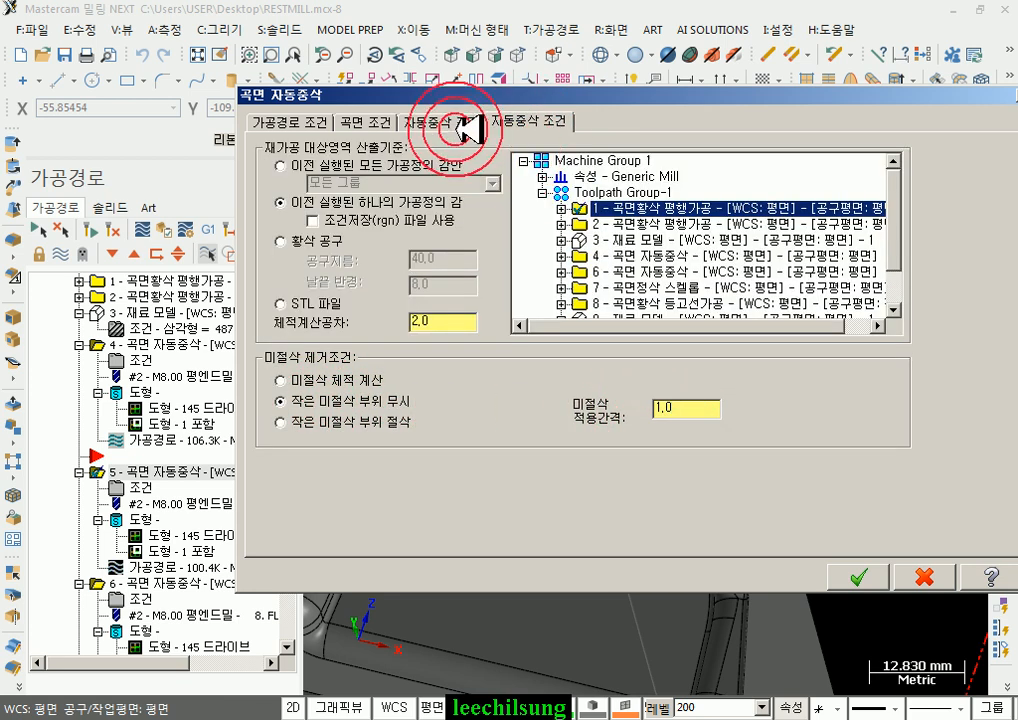
click(452, 263)
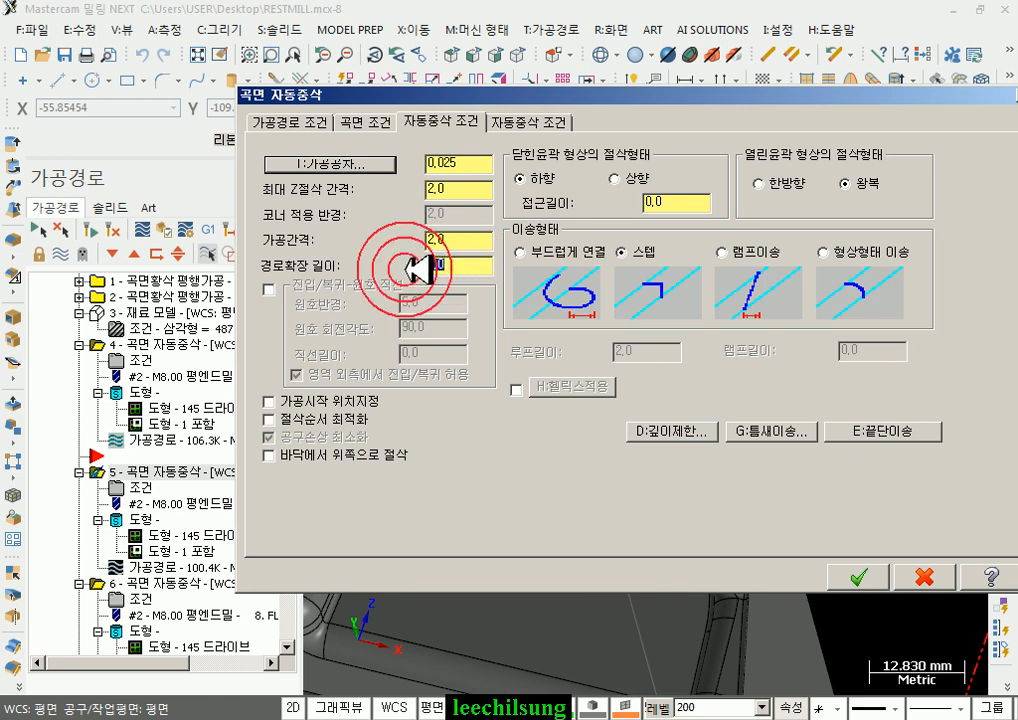
text(1.0)
click(466, 241)
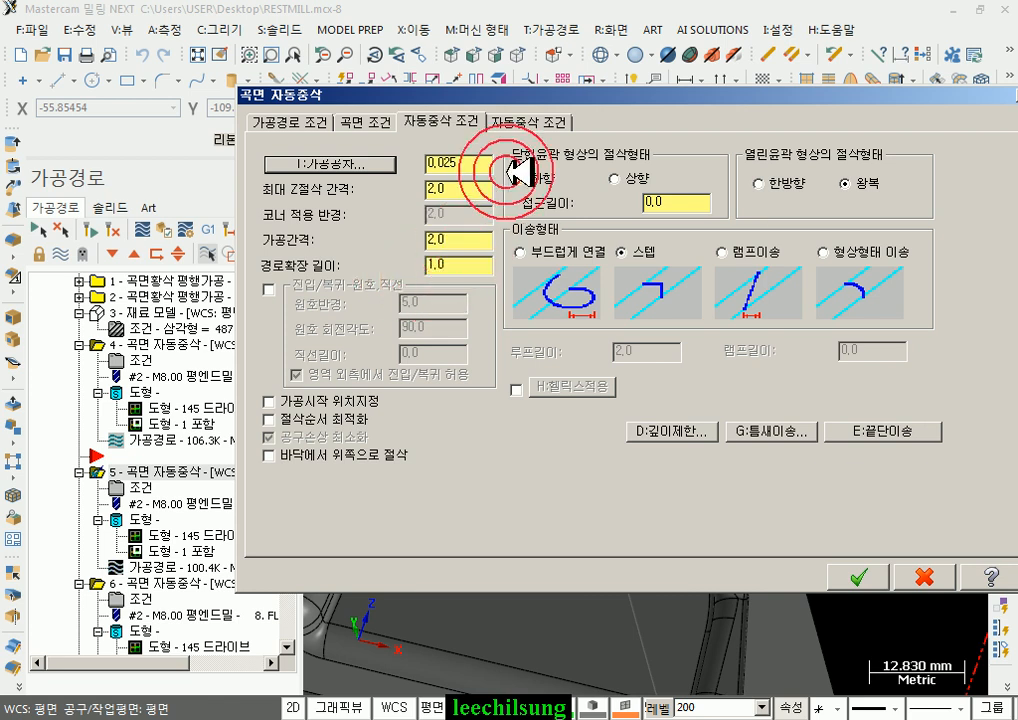
click(533, 121)
click(686, 410)
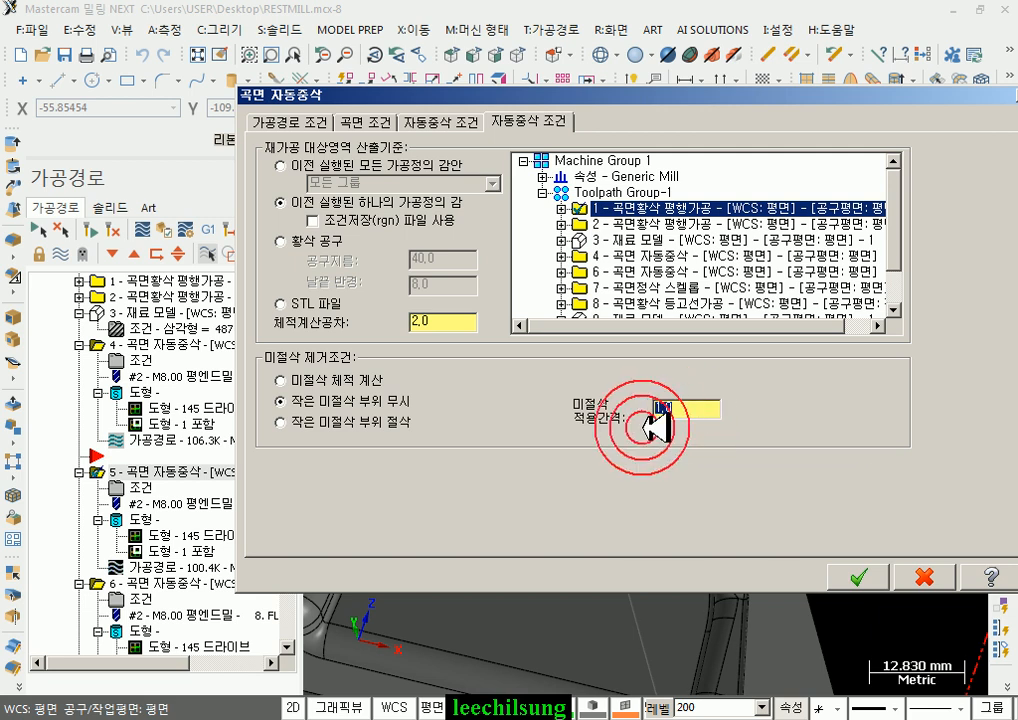
click(468, 121)
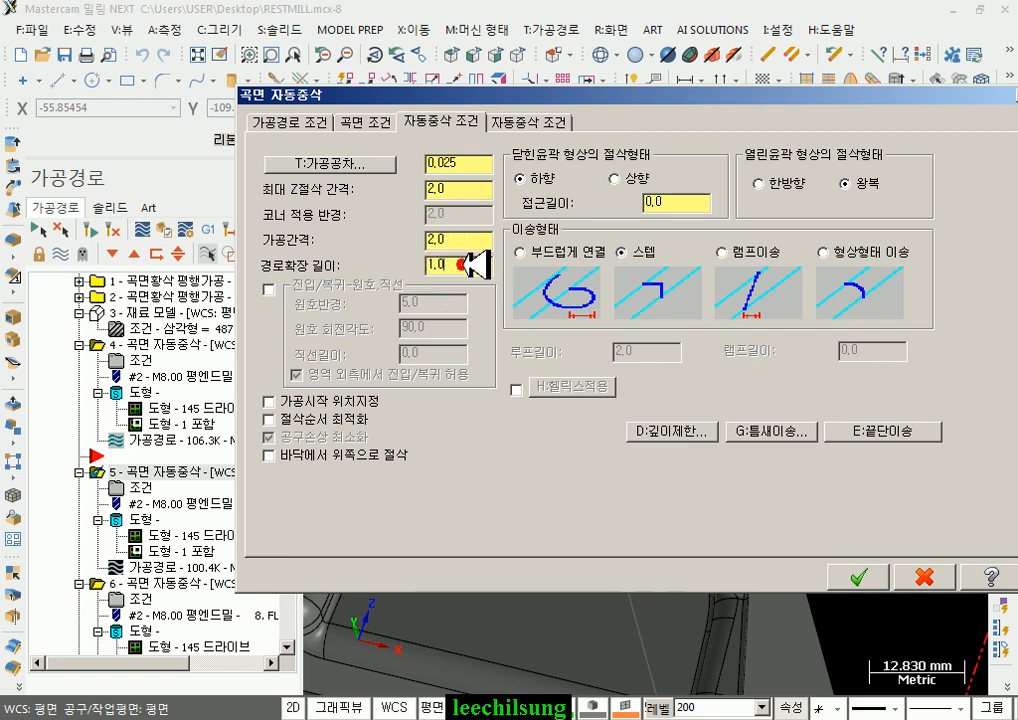
click(510, 121)
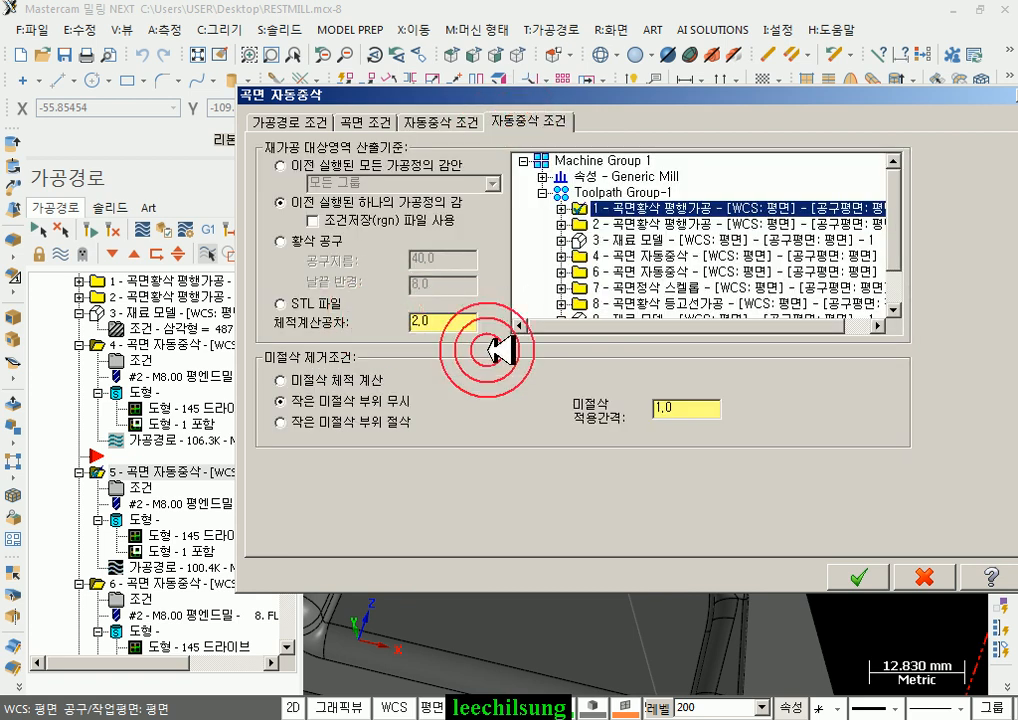